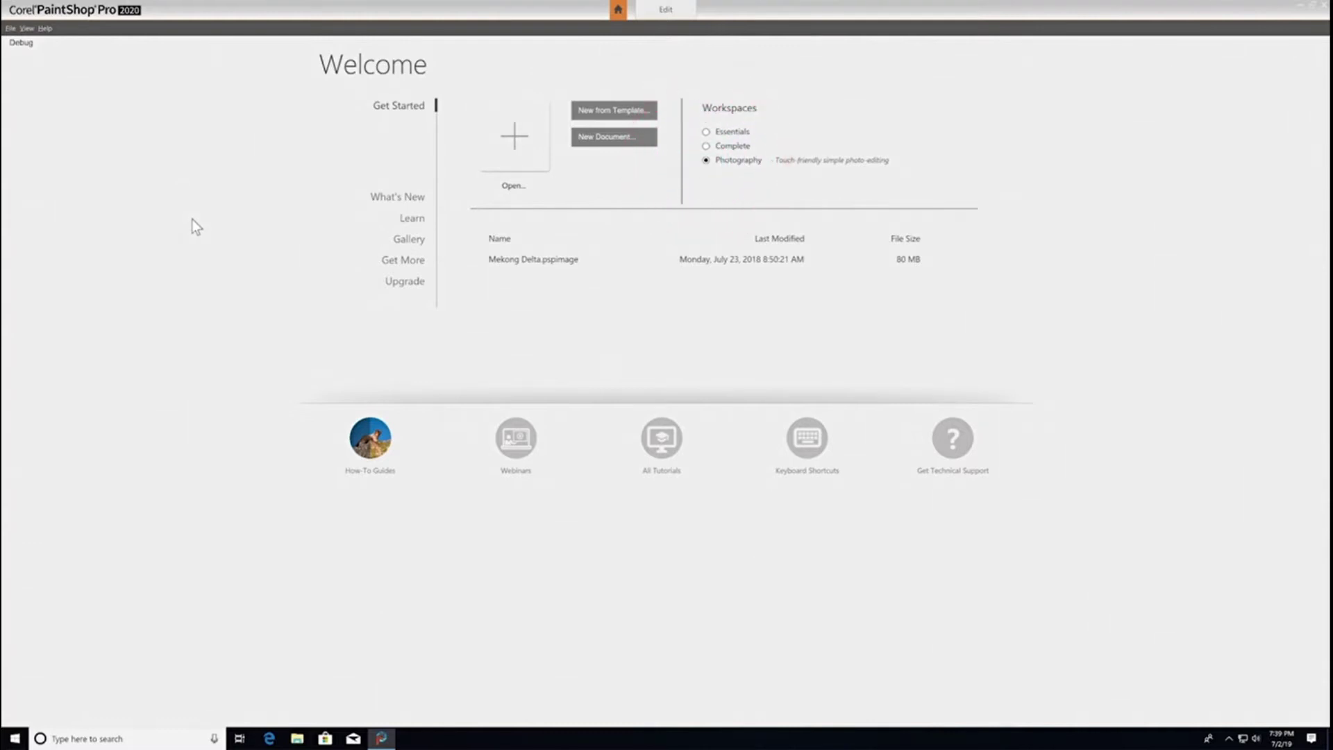
Open RainbowHills from the Photography Workspace folder and dismiss the workspace notice.
click(520, 151)
double_click(608, 249)
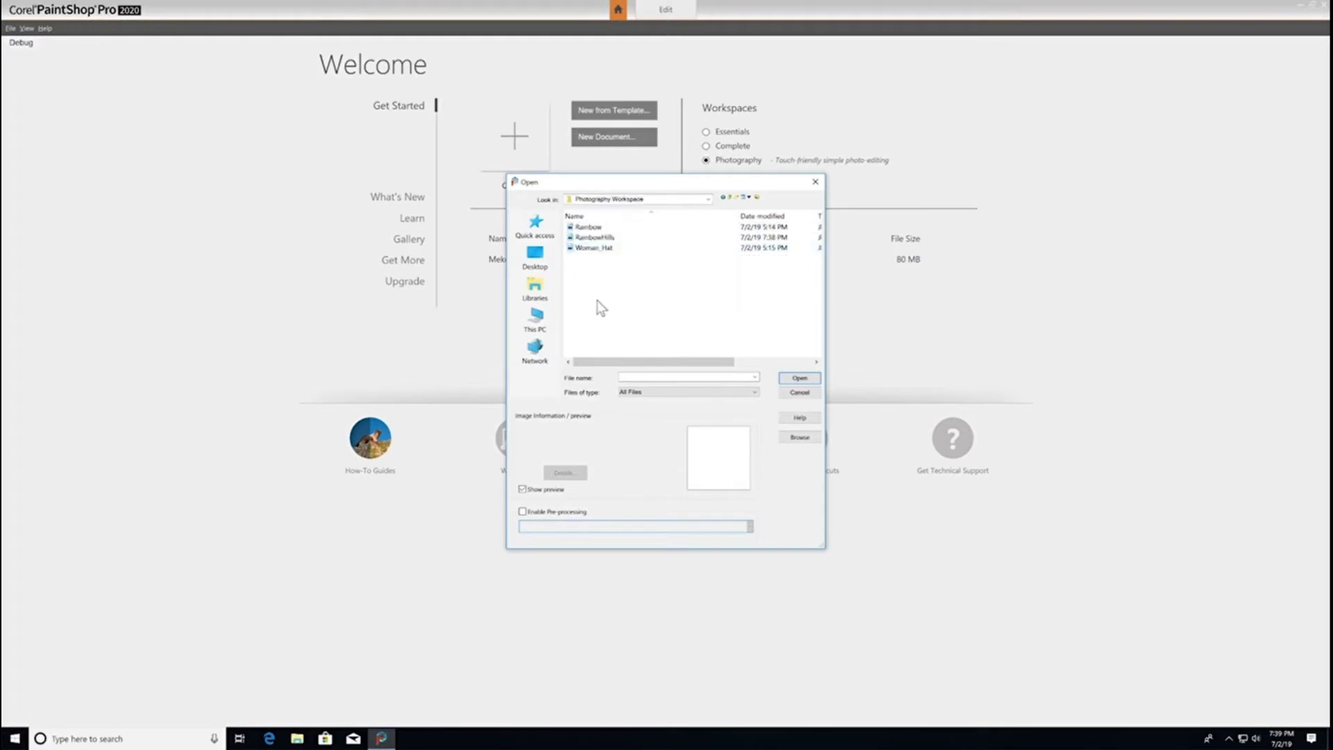
click(604, 241)
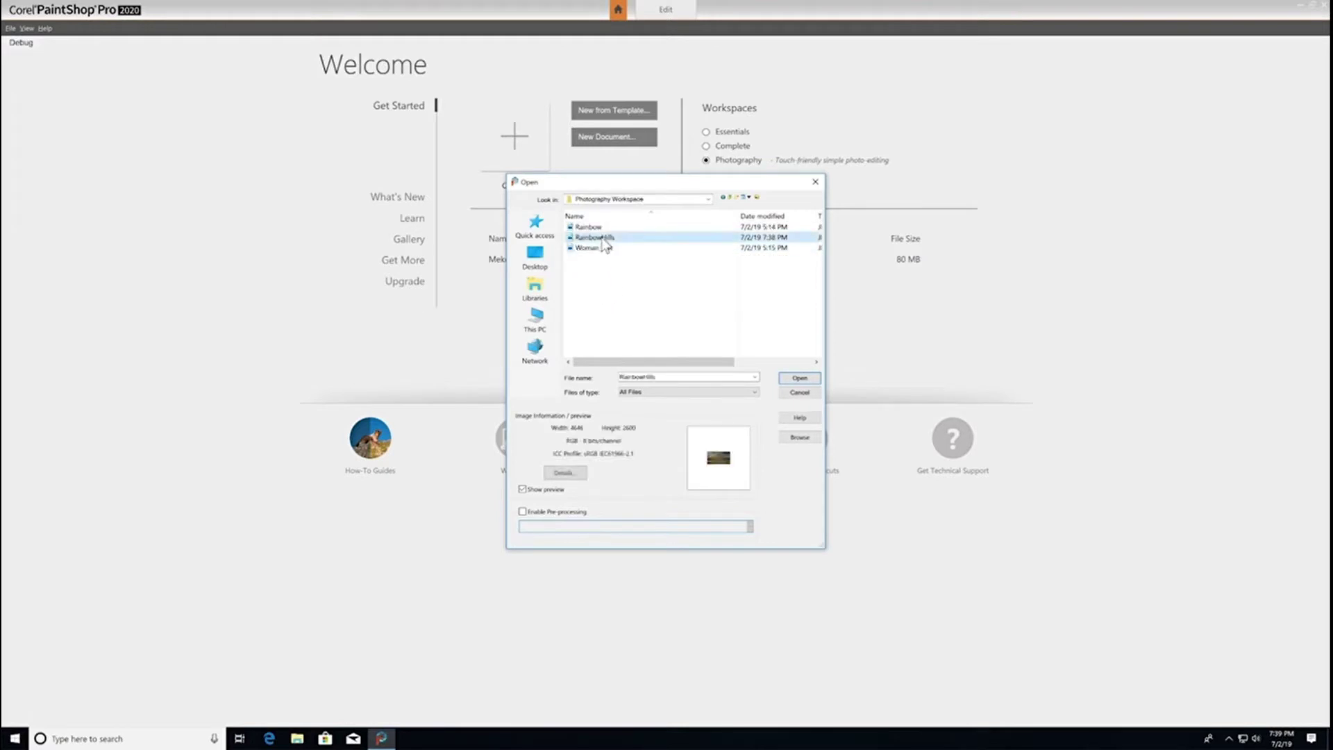
click(799, 378)
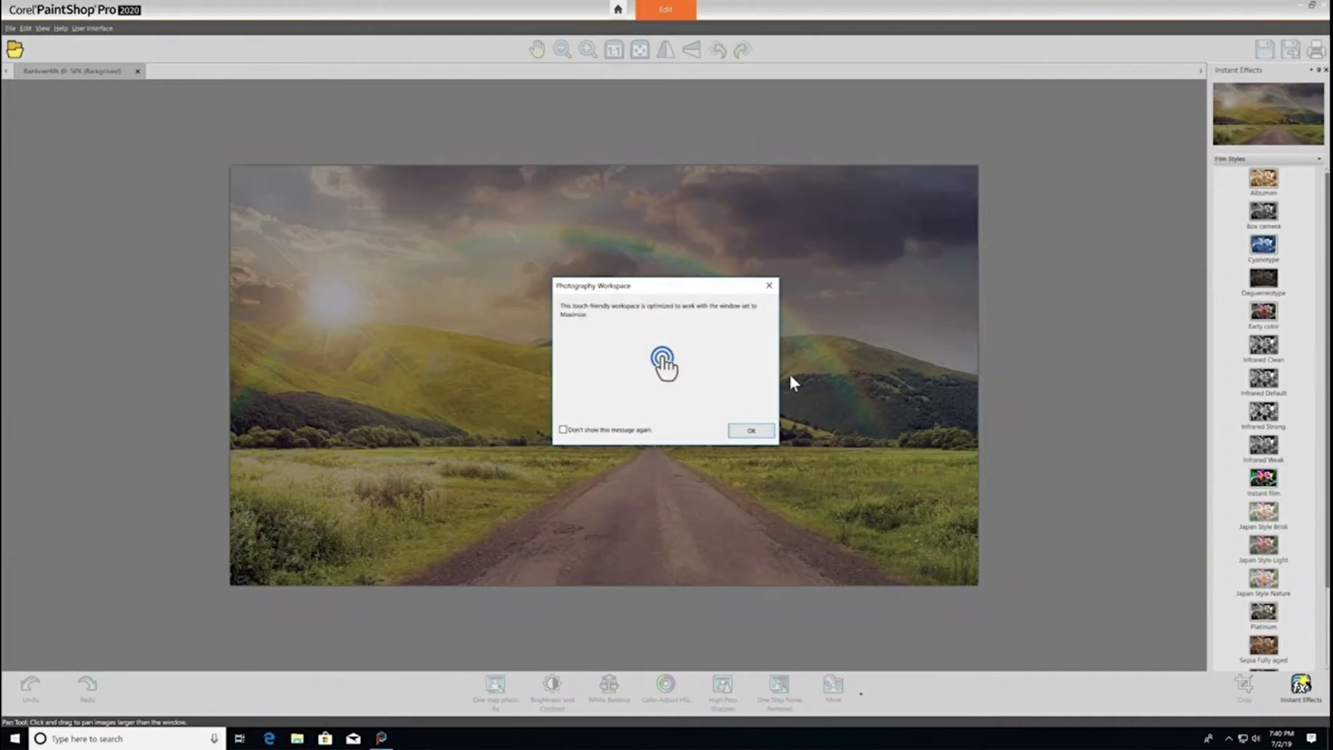
click(751, 430)
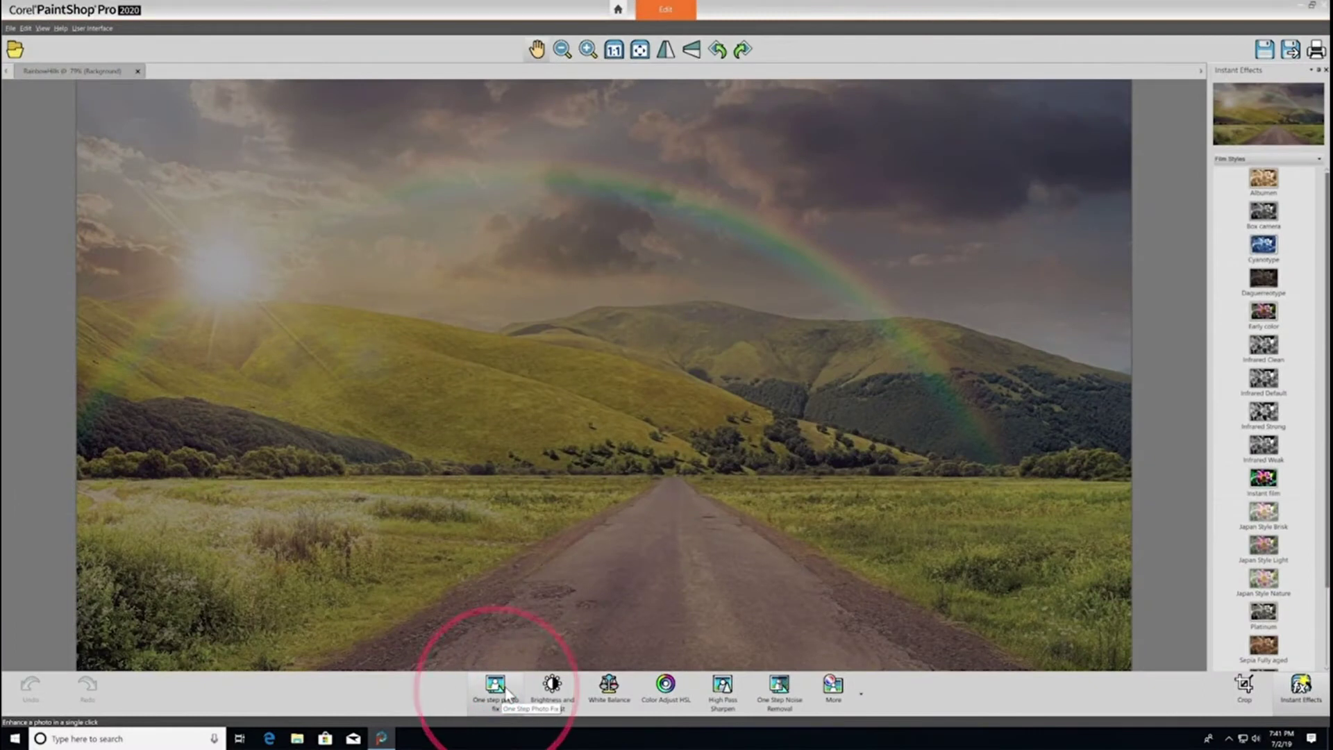
Apply One Step Photo Fix, then set brightness -31 and contrast 34, comparing with Preview on Image.
click(496, 688)
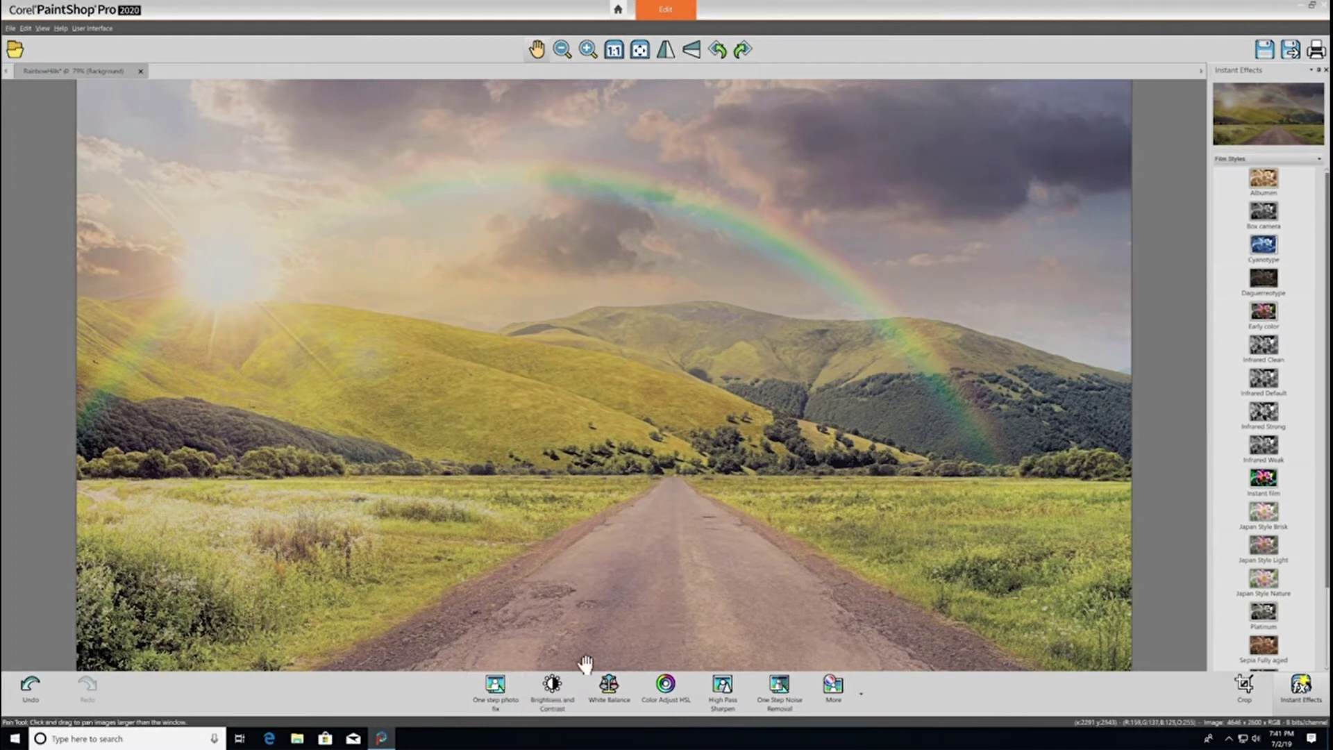
click(553, 688)
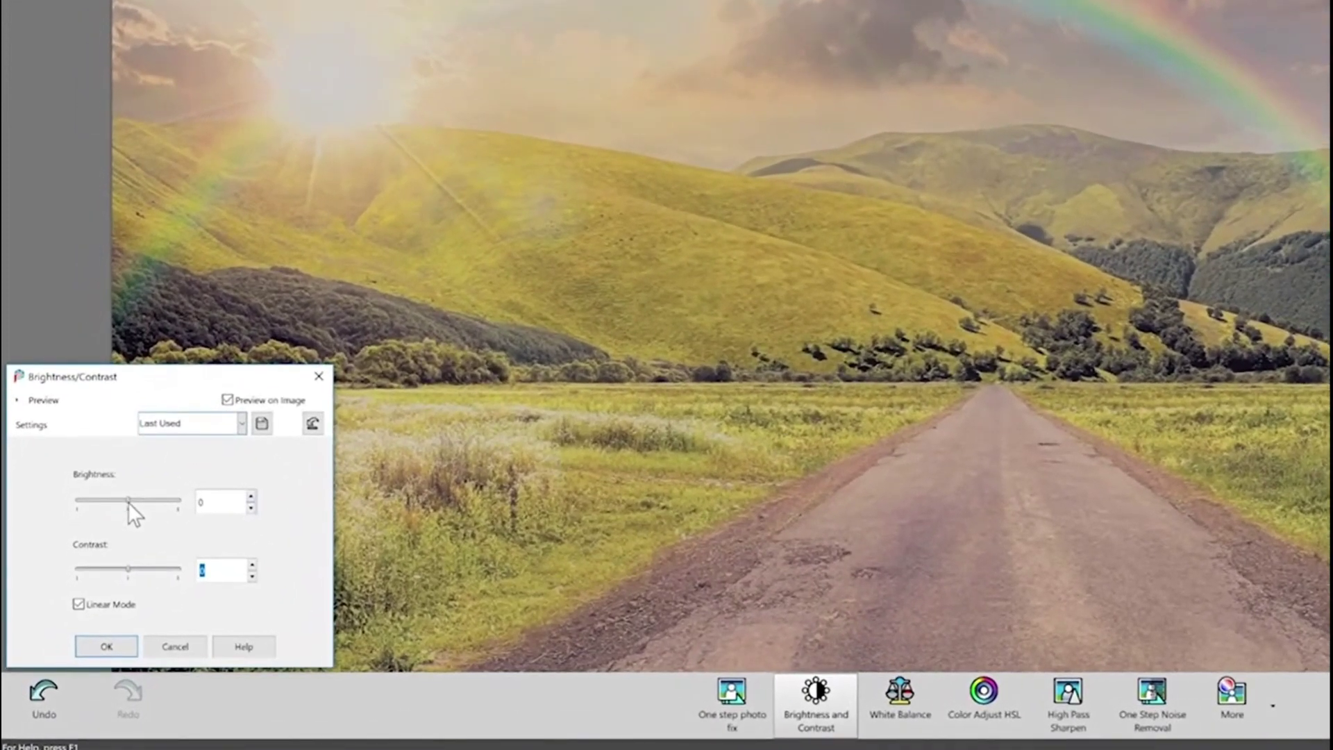
drag(125, 501, 121, 499)
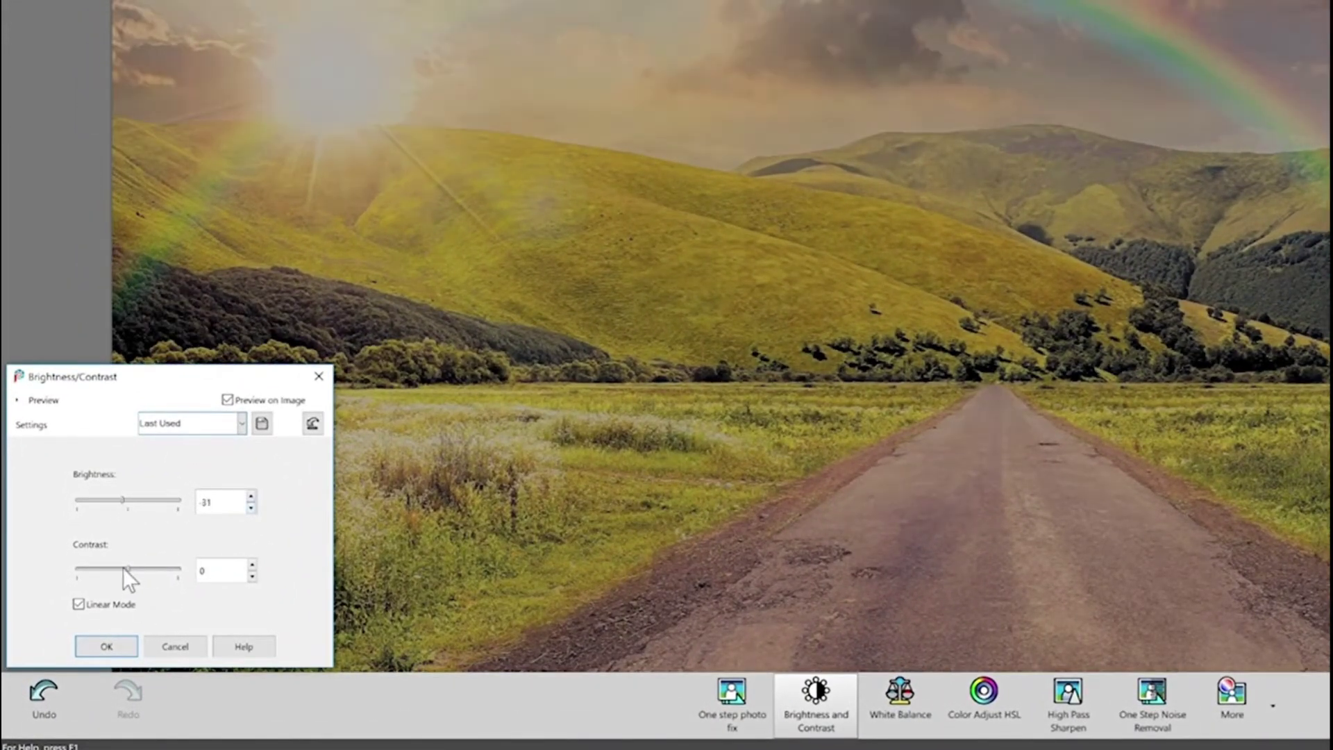
drag(123, 567, 143, 568)
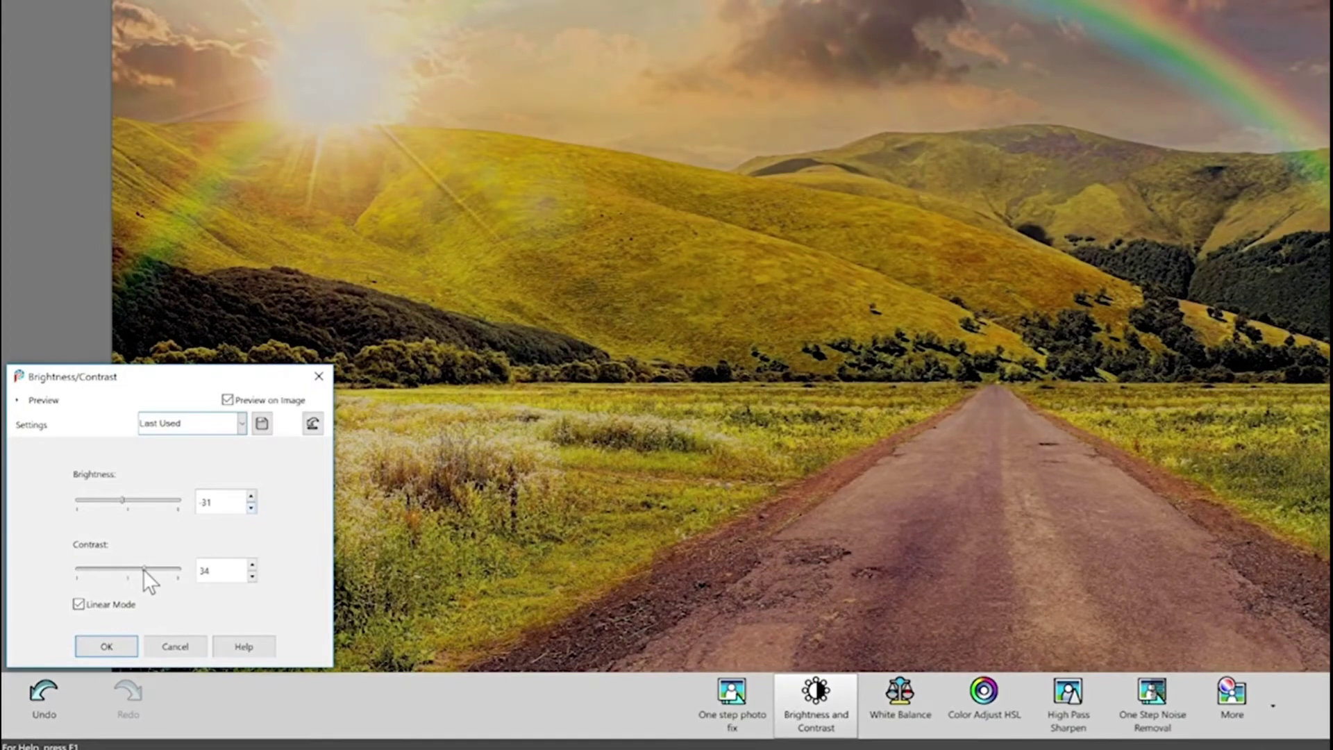
click(228, 399)
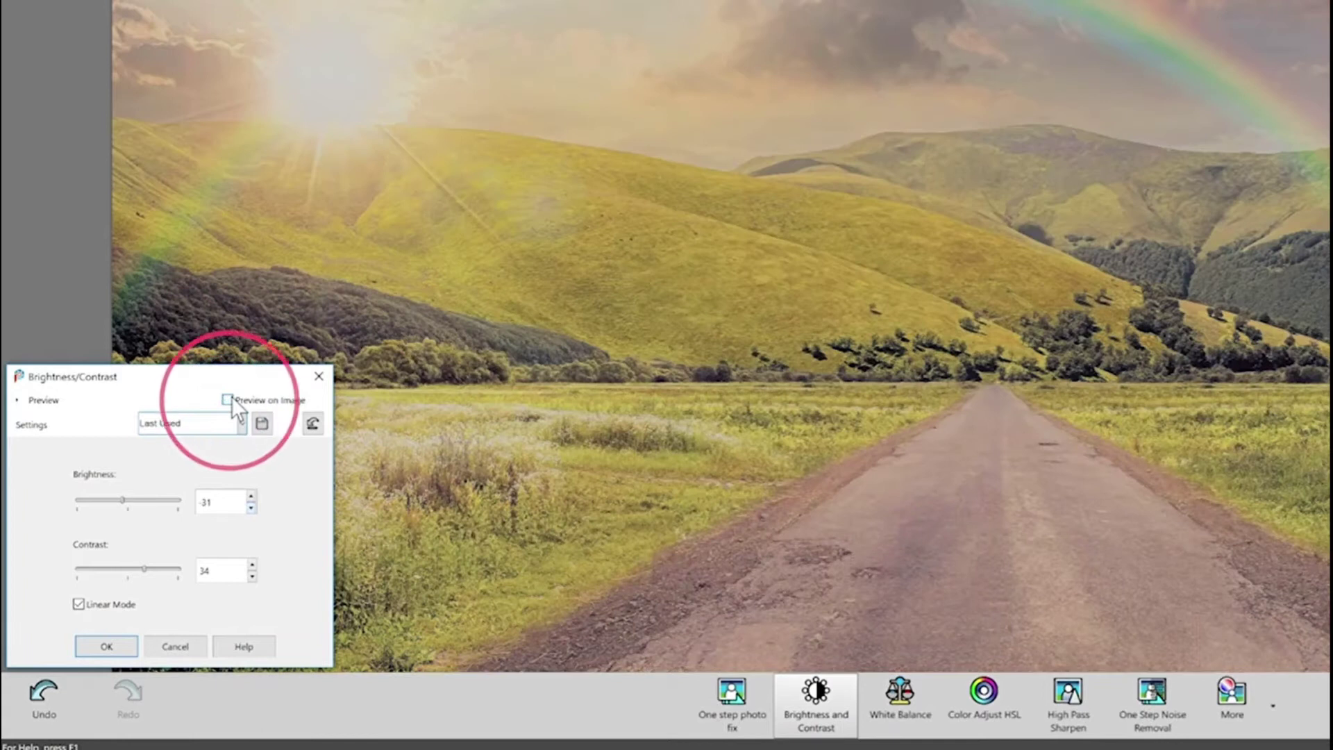
click(229, 398)
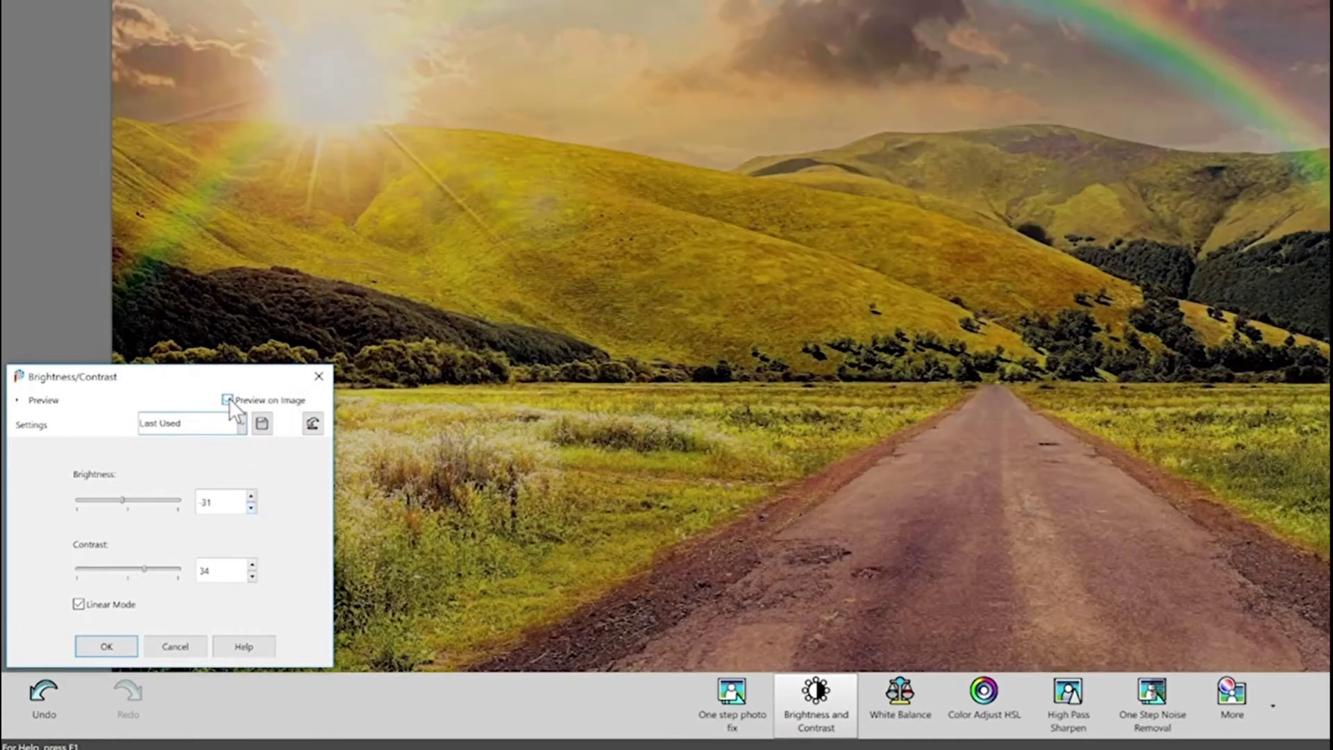
Confirm brightness/contrast, then apply Smart White Balance with an adjusted temperature and Advanced Options shown.
click(111, 648)
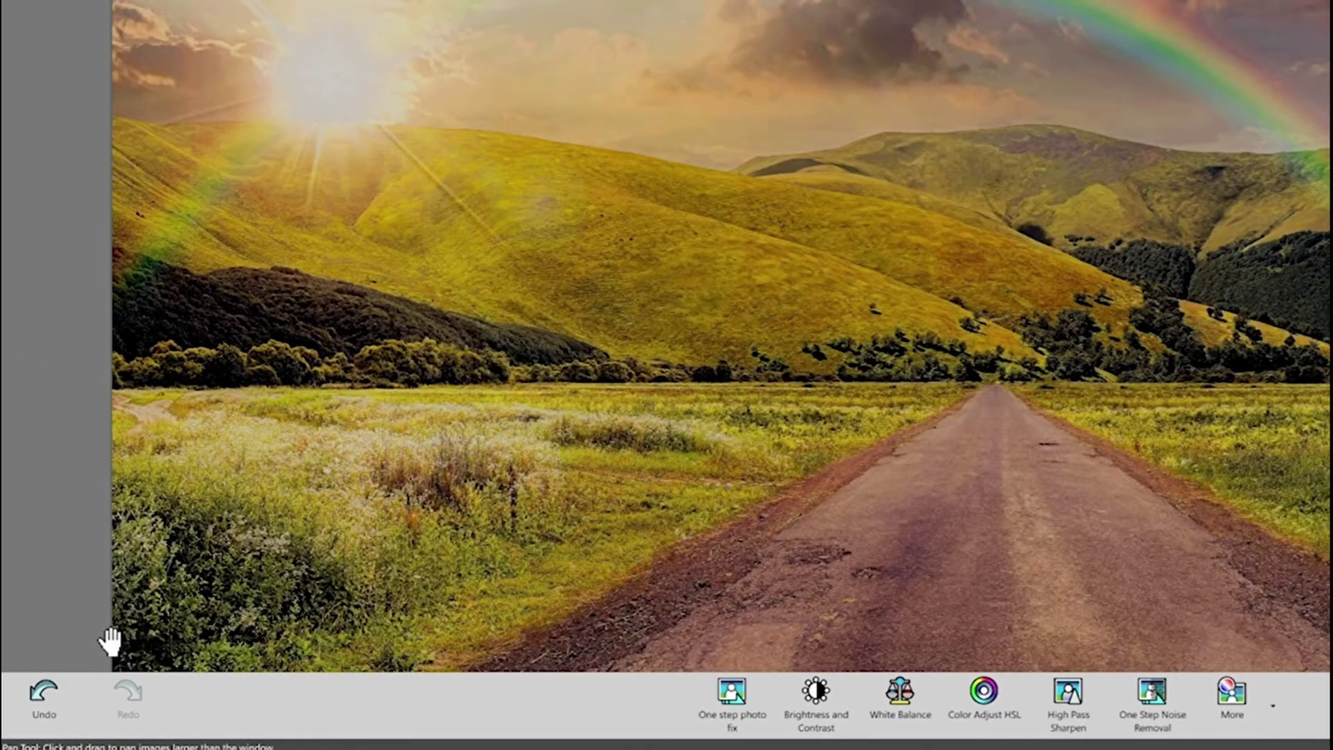
click(909, 698)
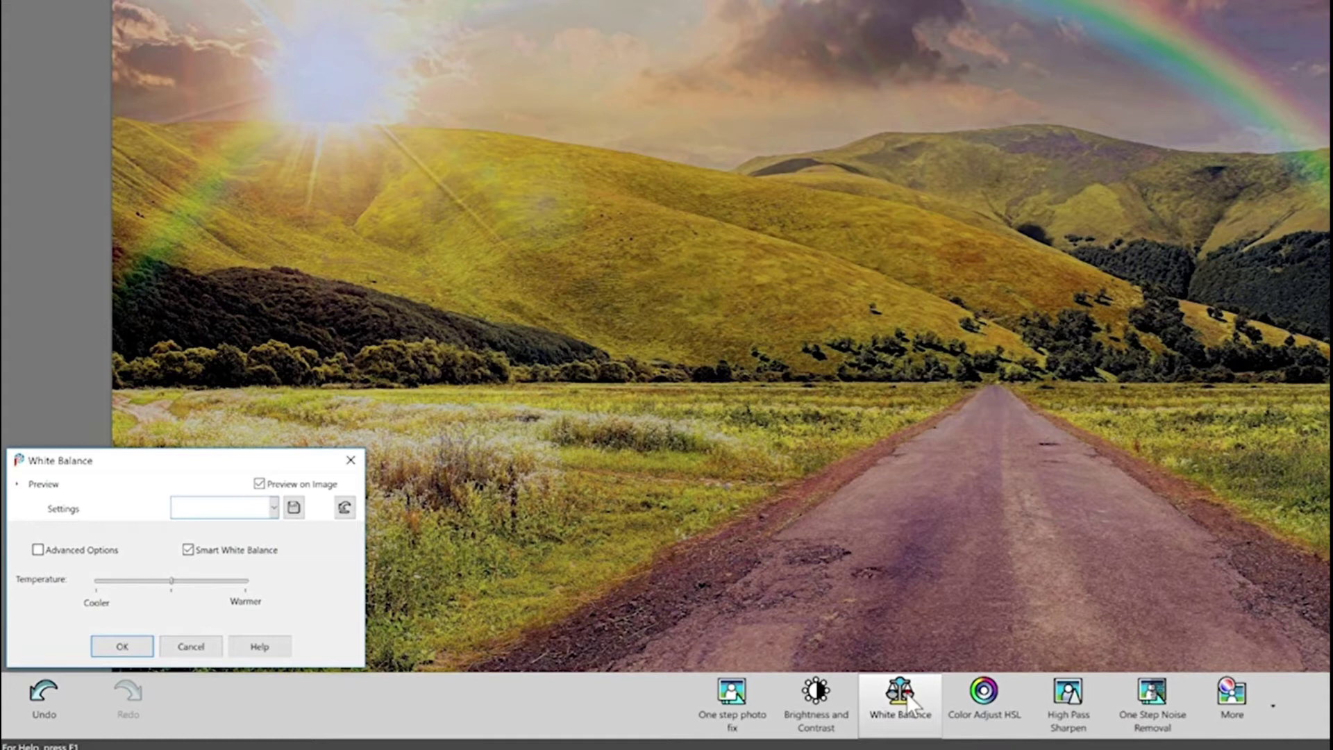
click(189, 551)
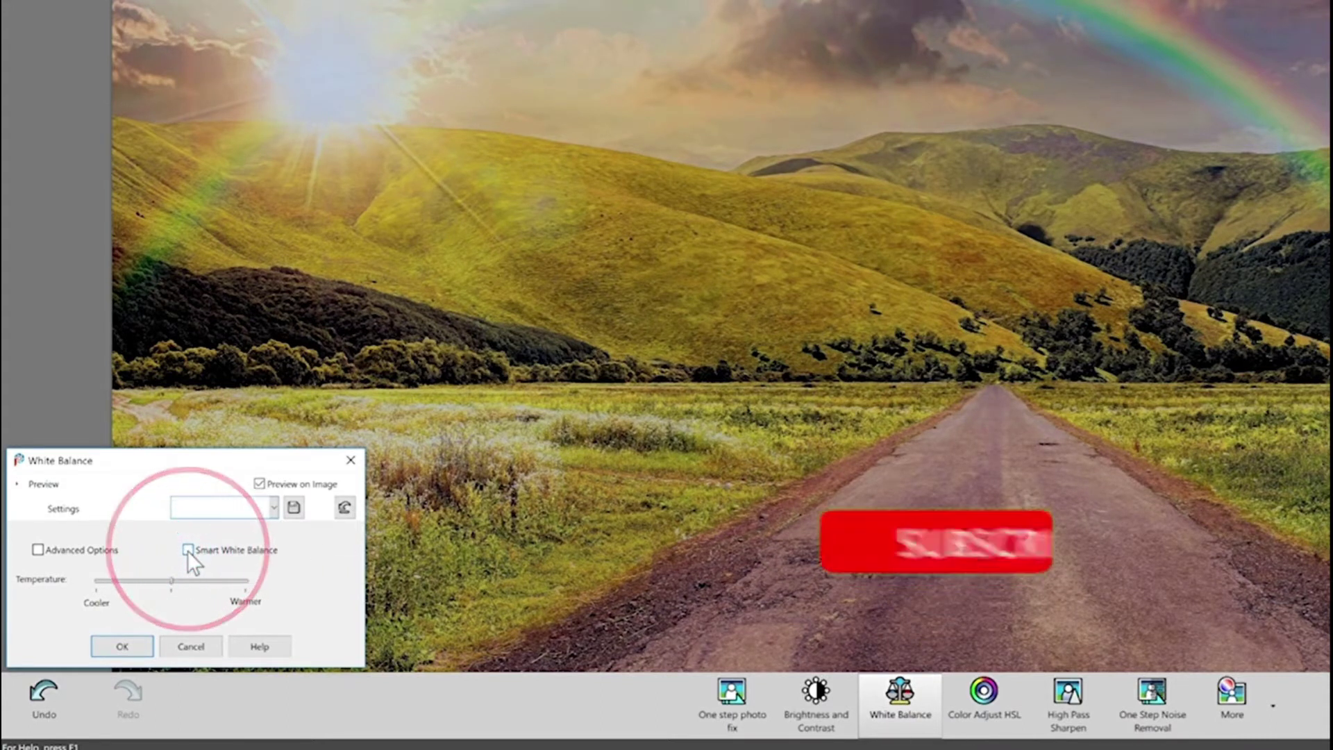
click(188, 551)
mouse_move(171, 580)
mouse_down()
mouse_move(116, 581)
mouse_move(177, 583)
mouse_up()
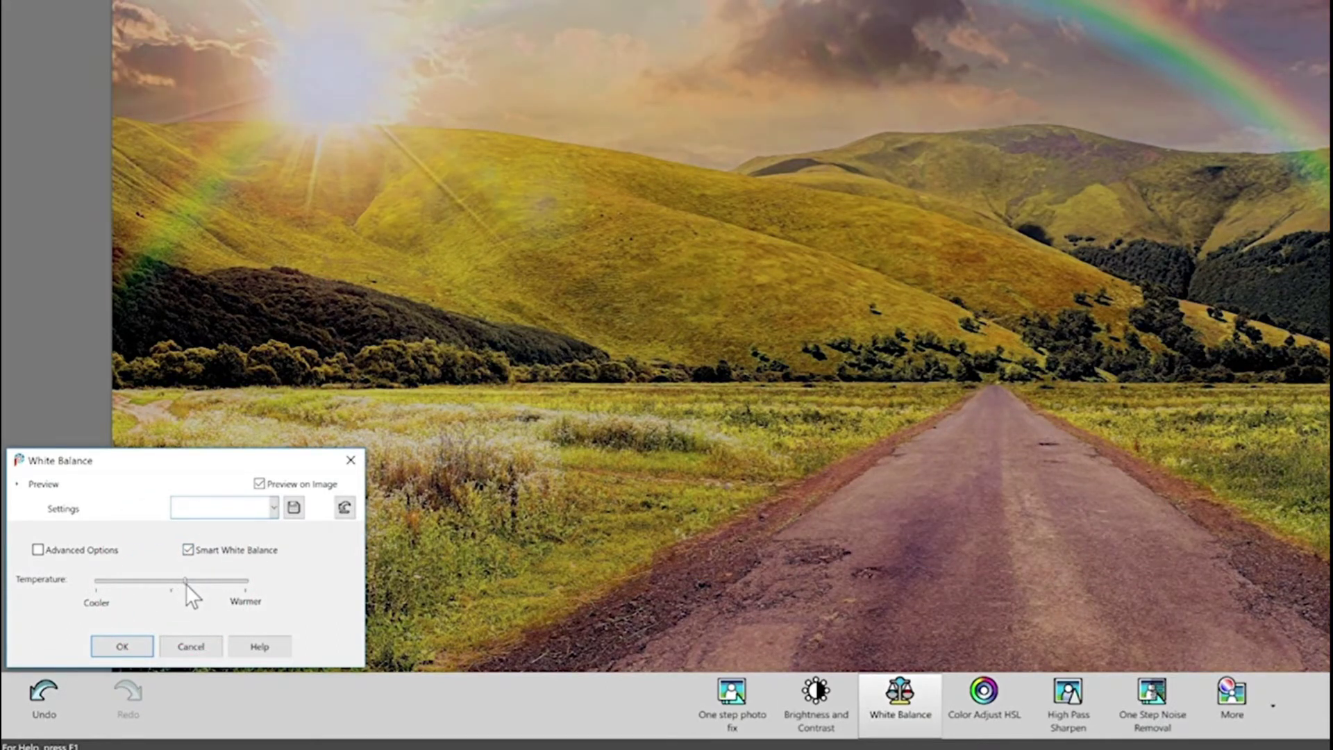
click(37, 550)
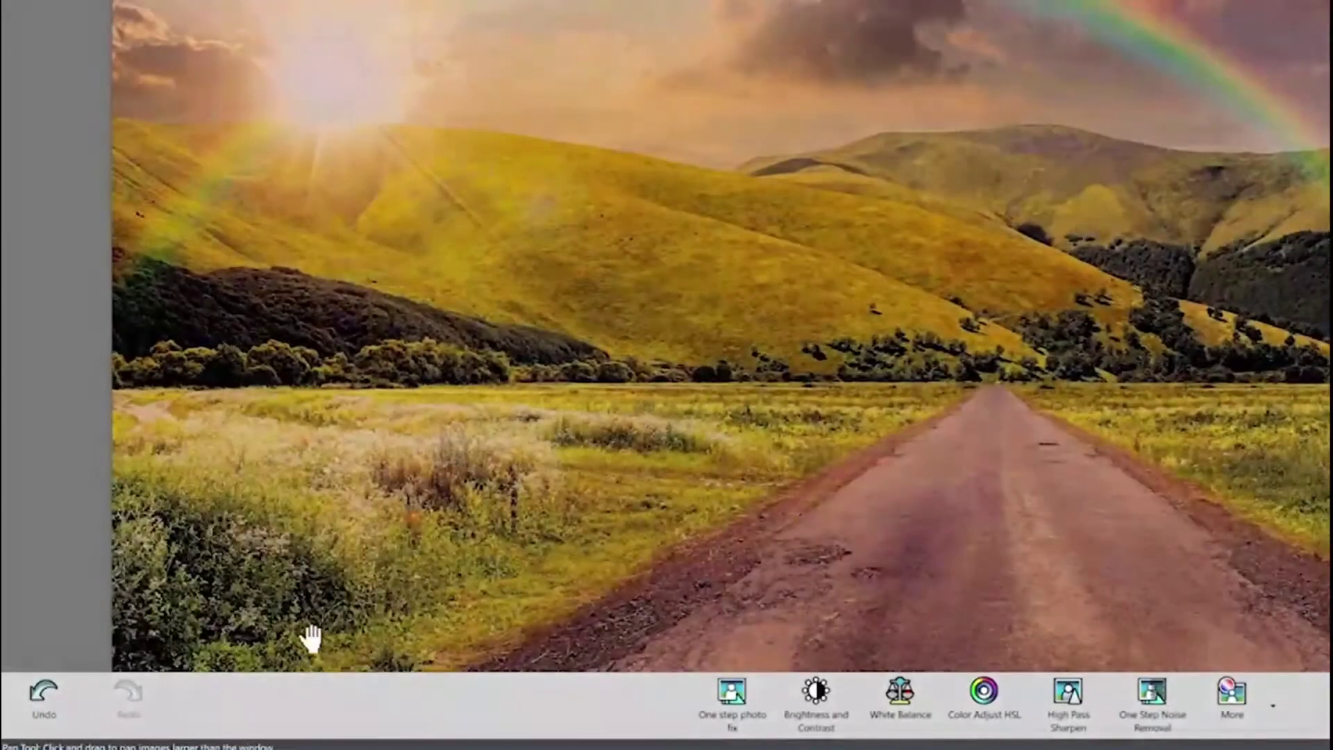
Apply Color Adjust HSL with Hue 14 and Saturation 31.
click(985, 692)
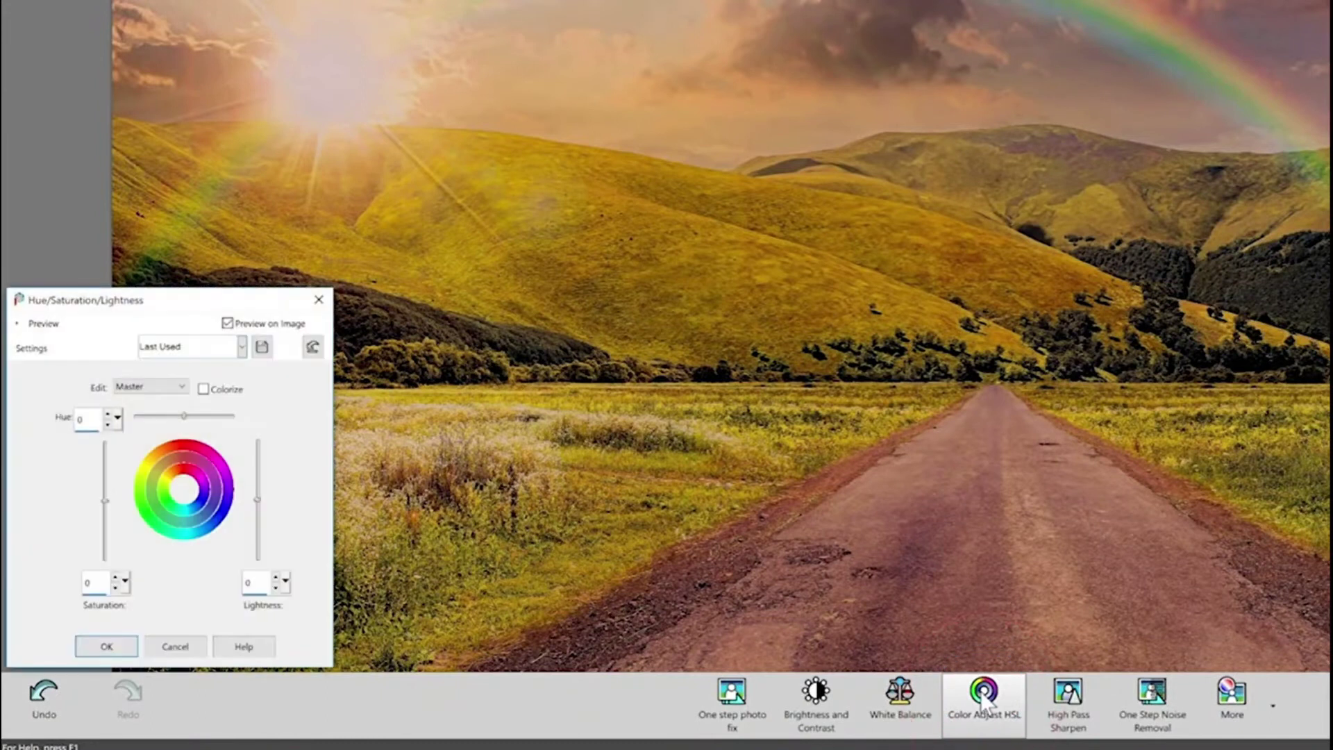
drag(184, 416, 186, 416)
mouse_move(104, 501)
mouse_down()
mouse_move(106, 527)
mouse_move(106, 484)
mouse_up()
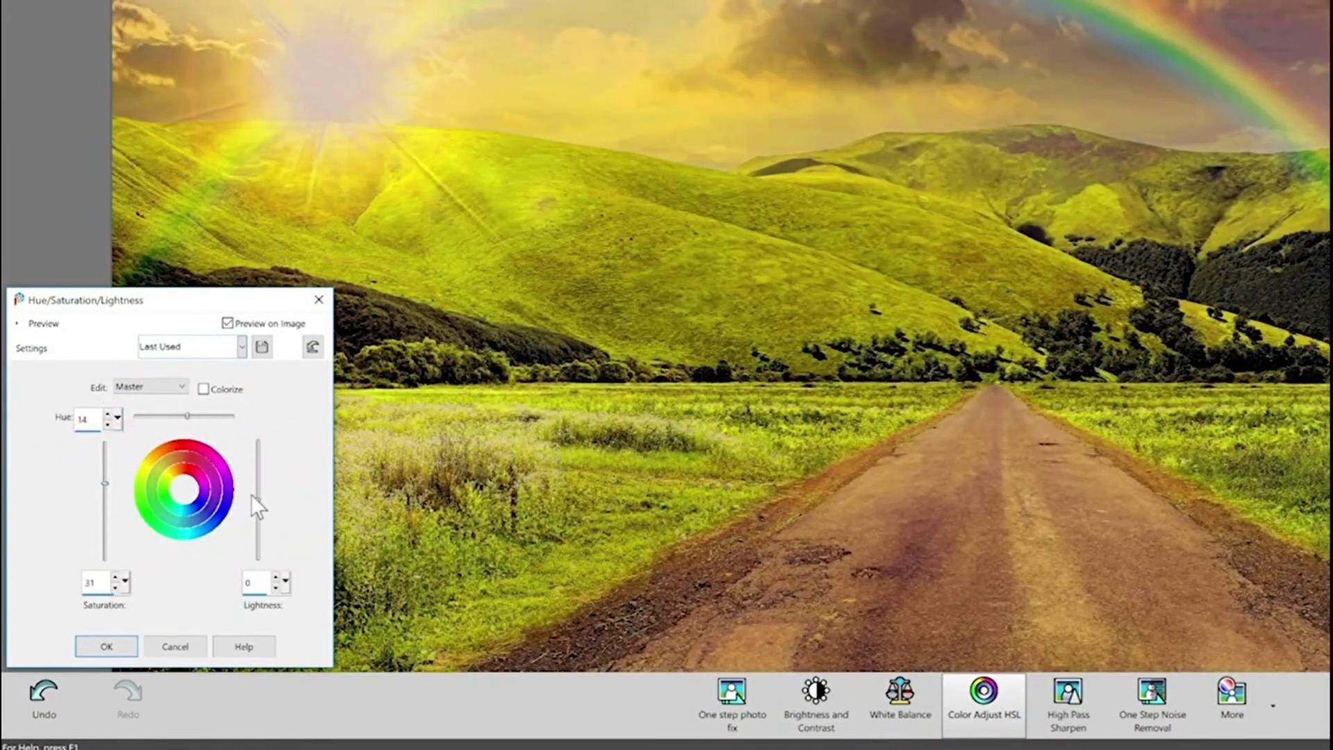
drag(257, 499, 258, 496)
click(115, 644)
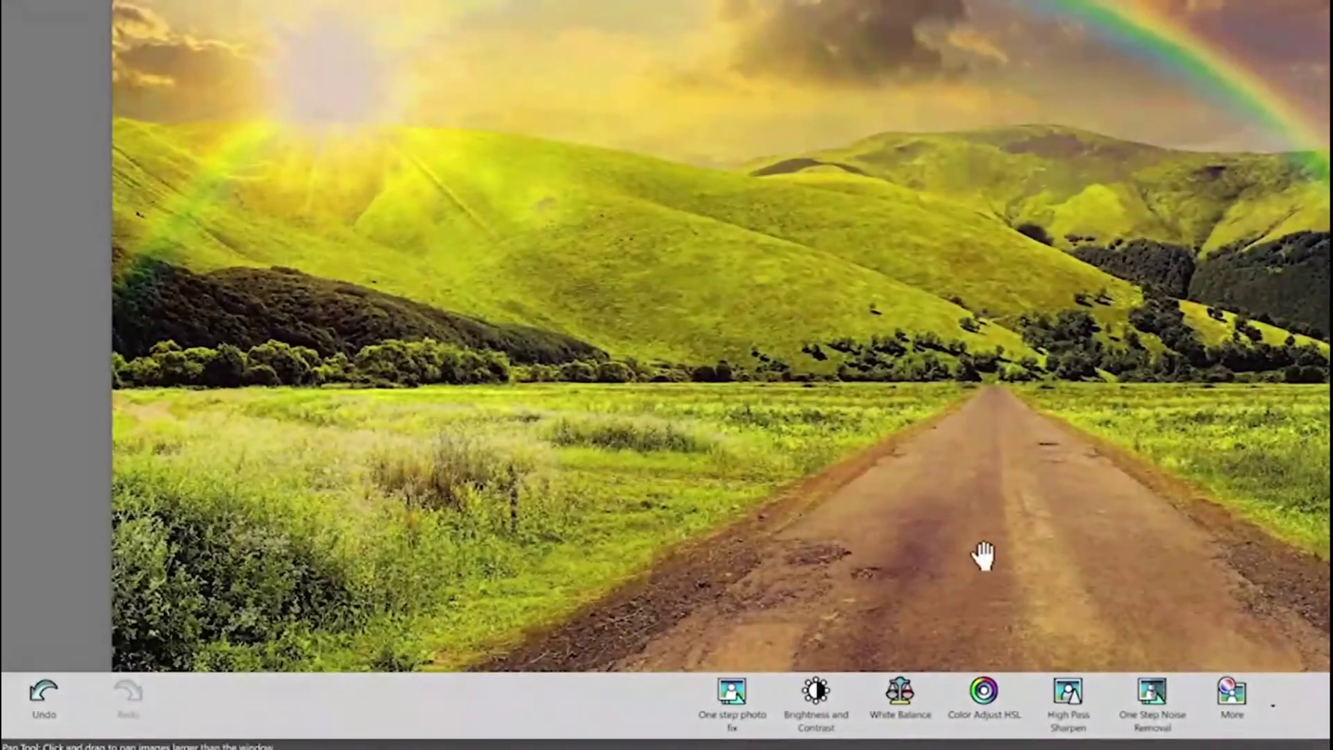
Apply High Pass Sharpen (Radius 5, Strength 40, Hard Light), then One Step Noise Removal.
click(1078, 701)
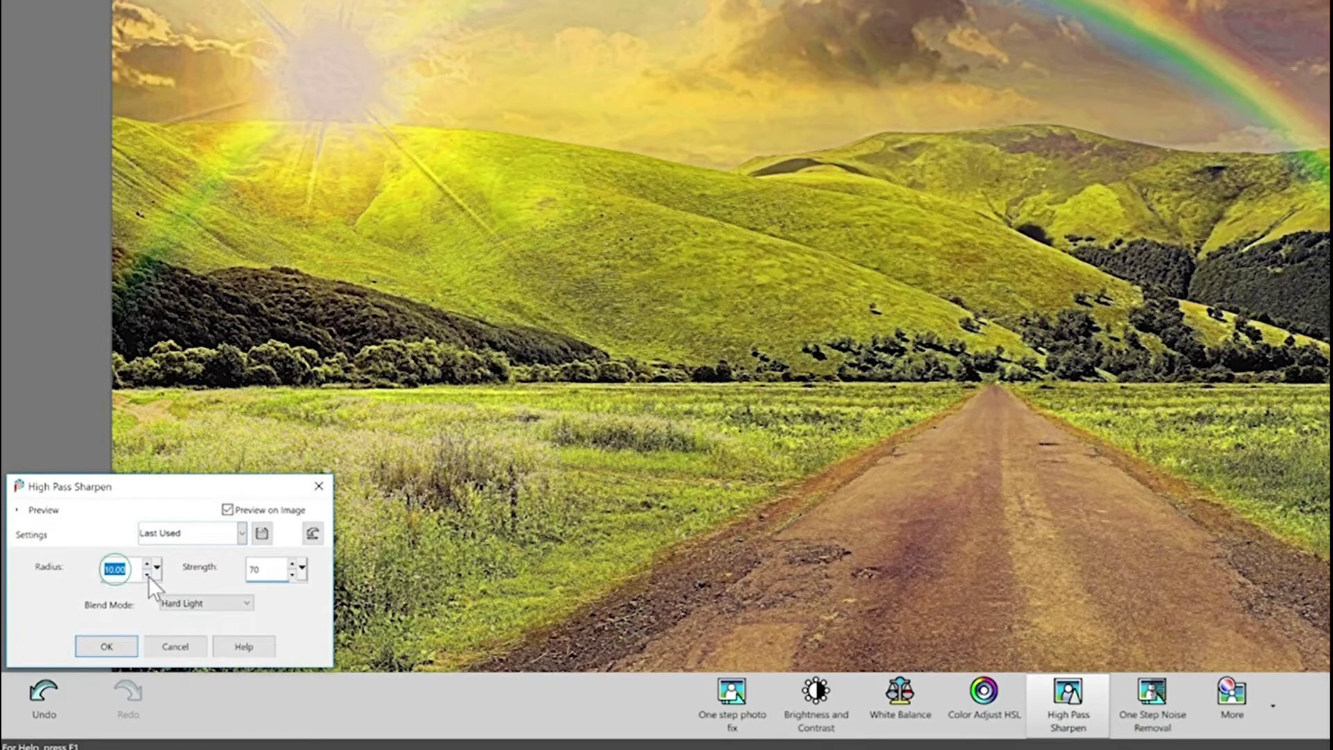
text(5)
double_click(269, 569)
text(40)
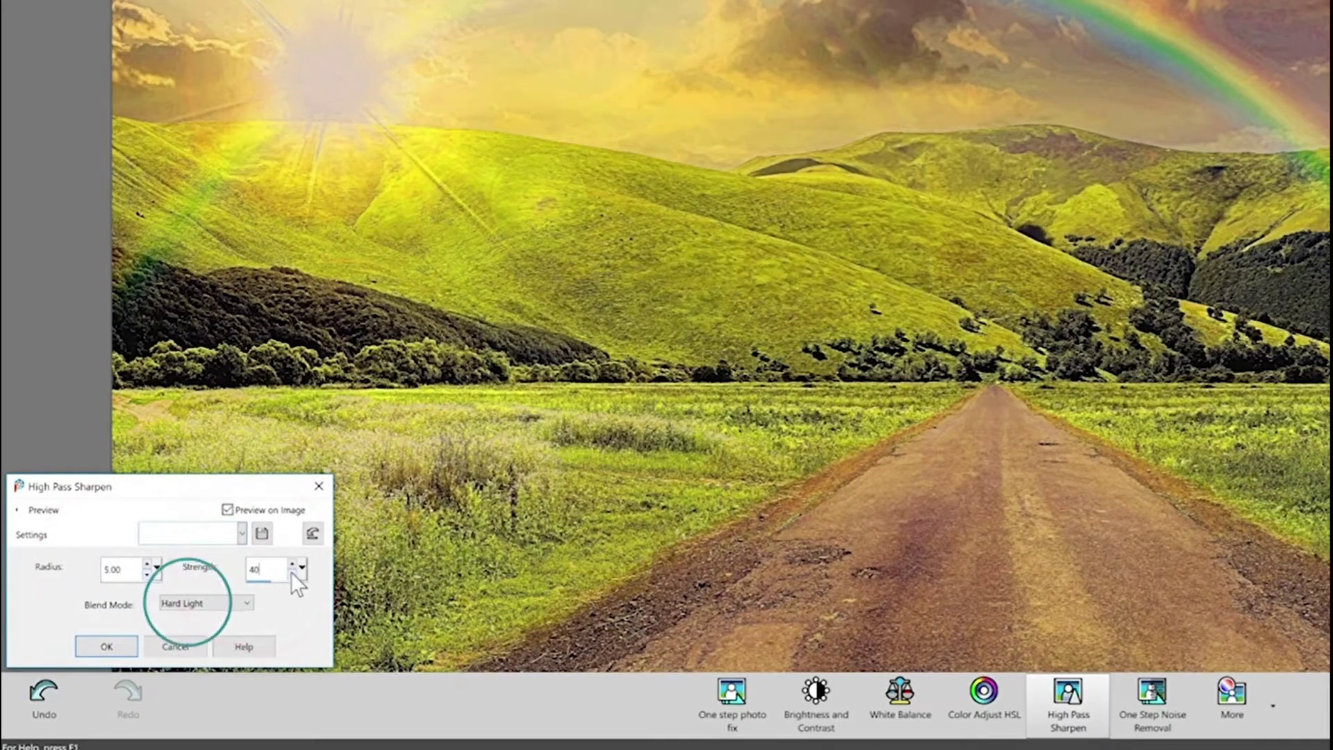
click(246, 602)
click(238, 623)
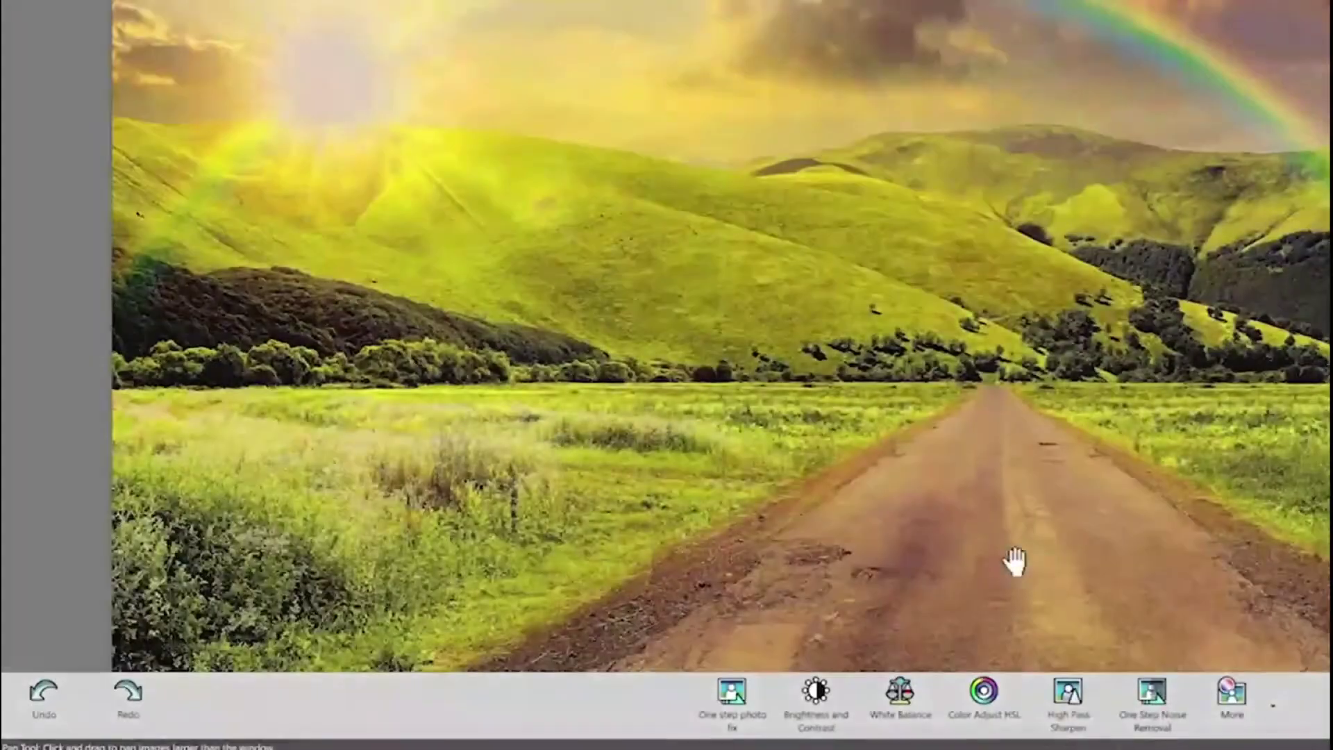
click(1176, 707)
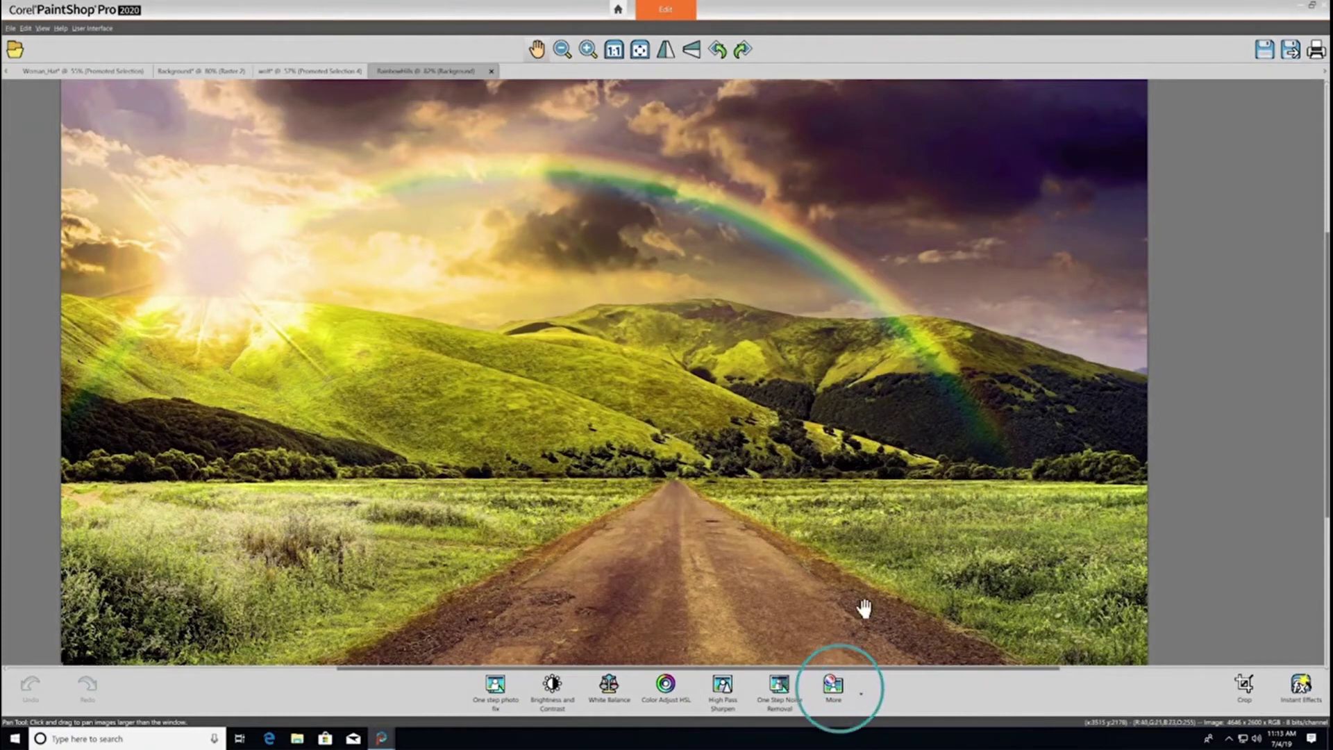
Check the extra adjustments list without choosing, then show the Instant Effects panel.
click(861, 696)
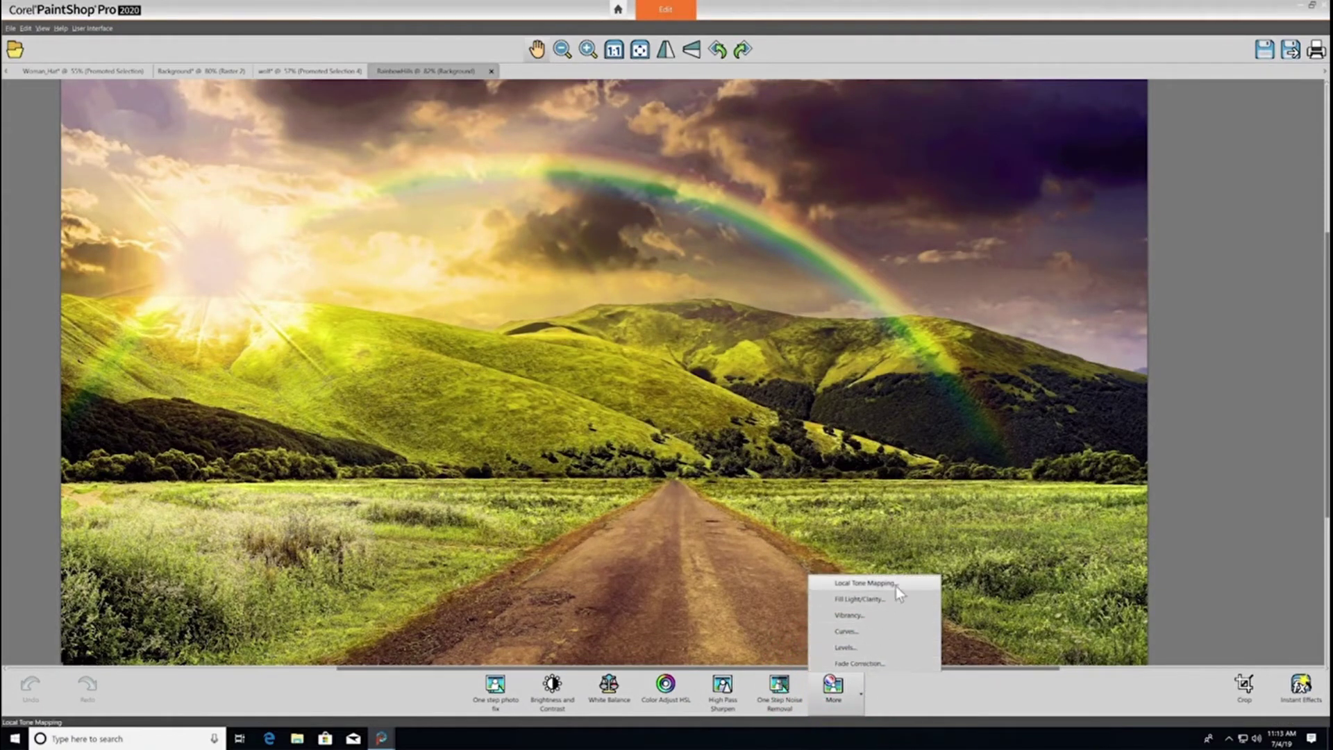
click(896, 541)
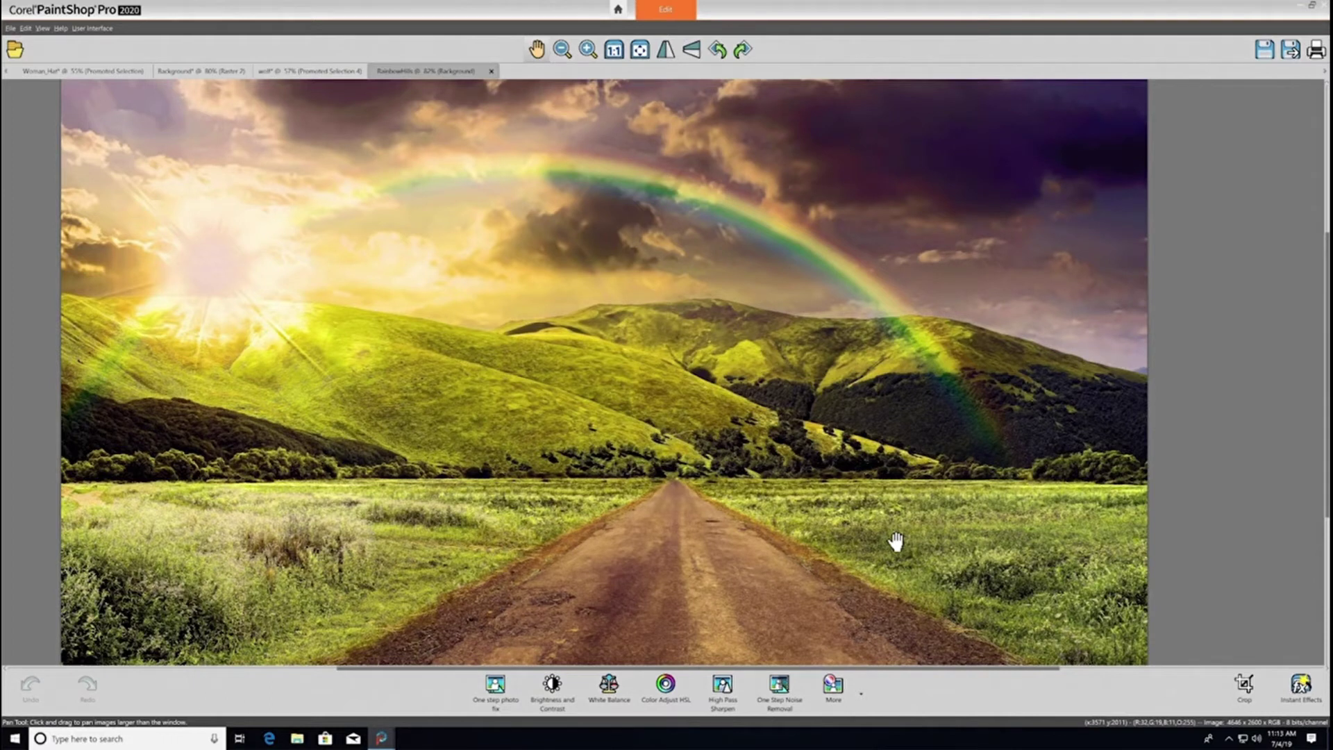
click(1313, 692)
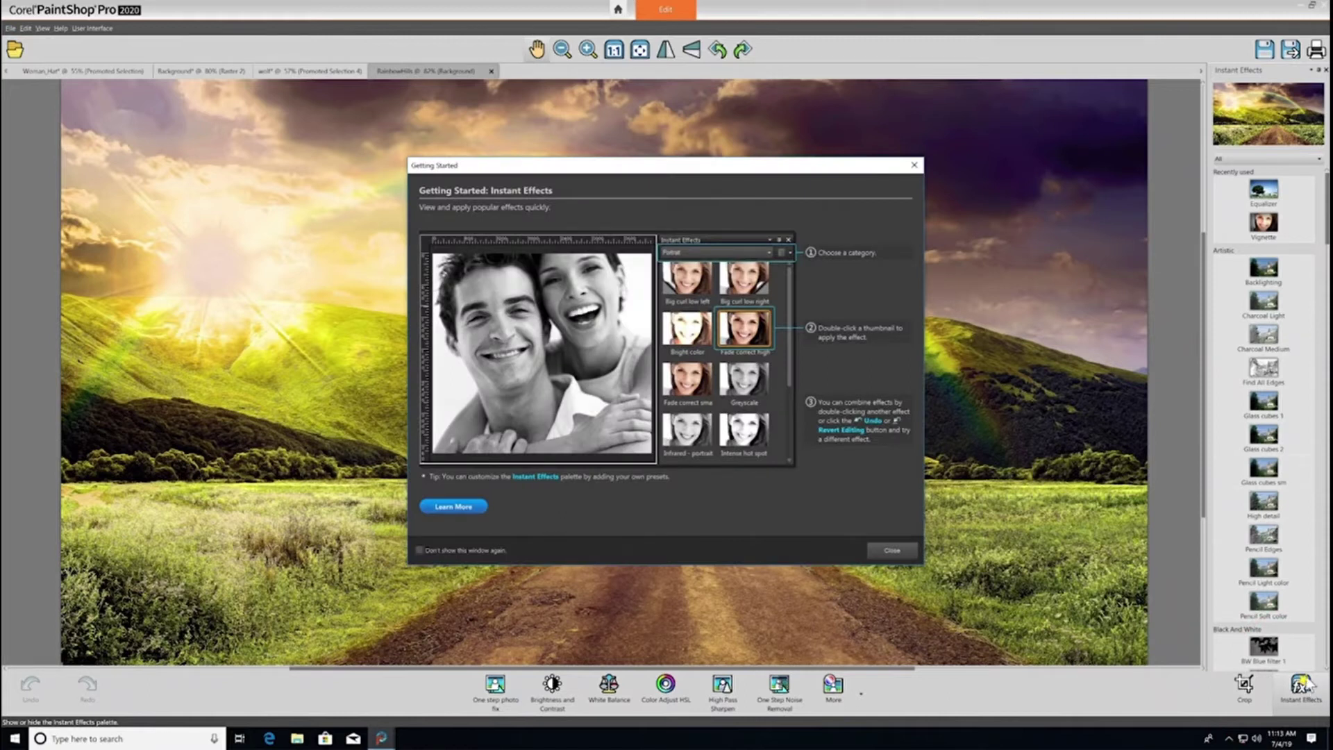
key(Escape)
Browse the Artistic and Film Styles effect categories, ending on Landscape.
click(1294, 163)
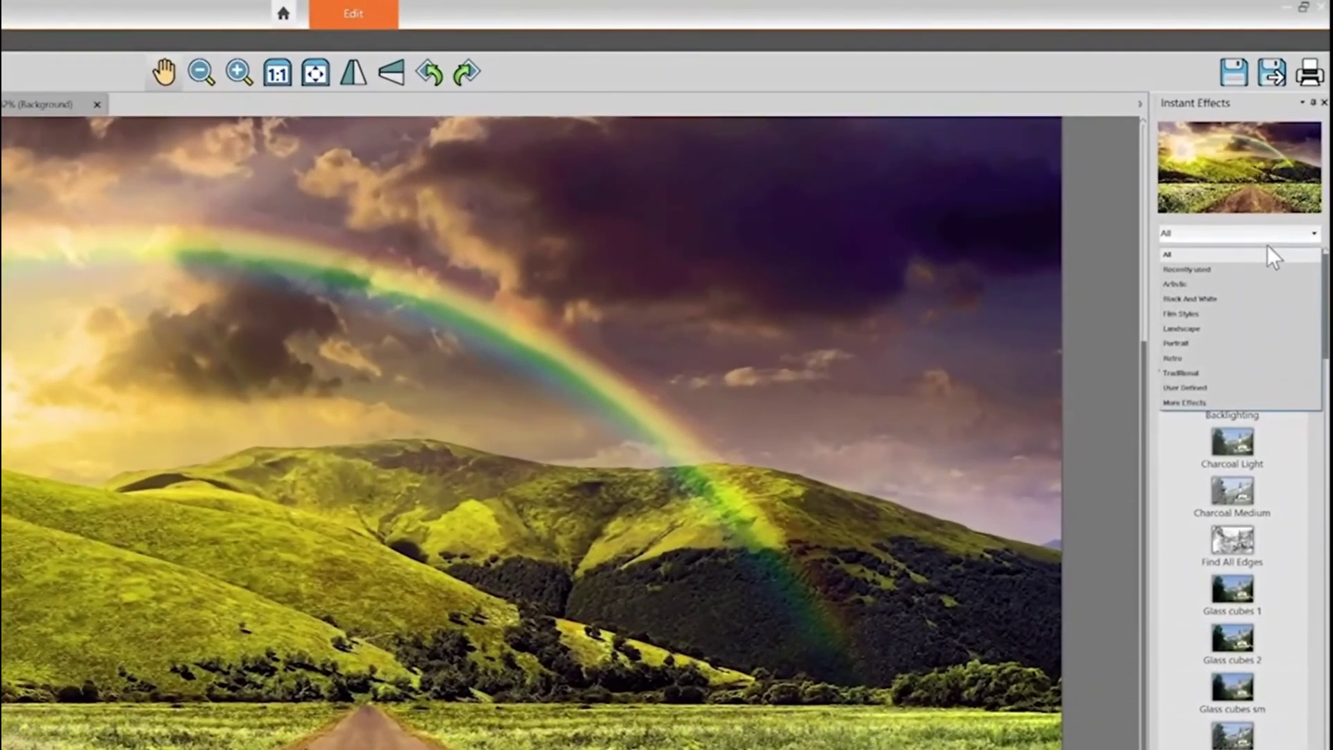
click(1244, 284)
click(1267, 232)
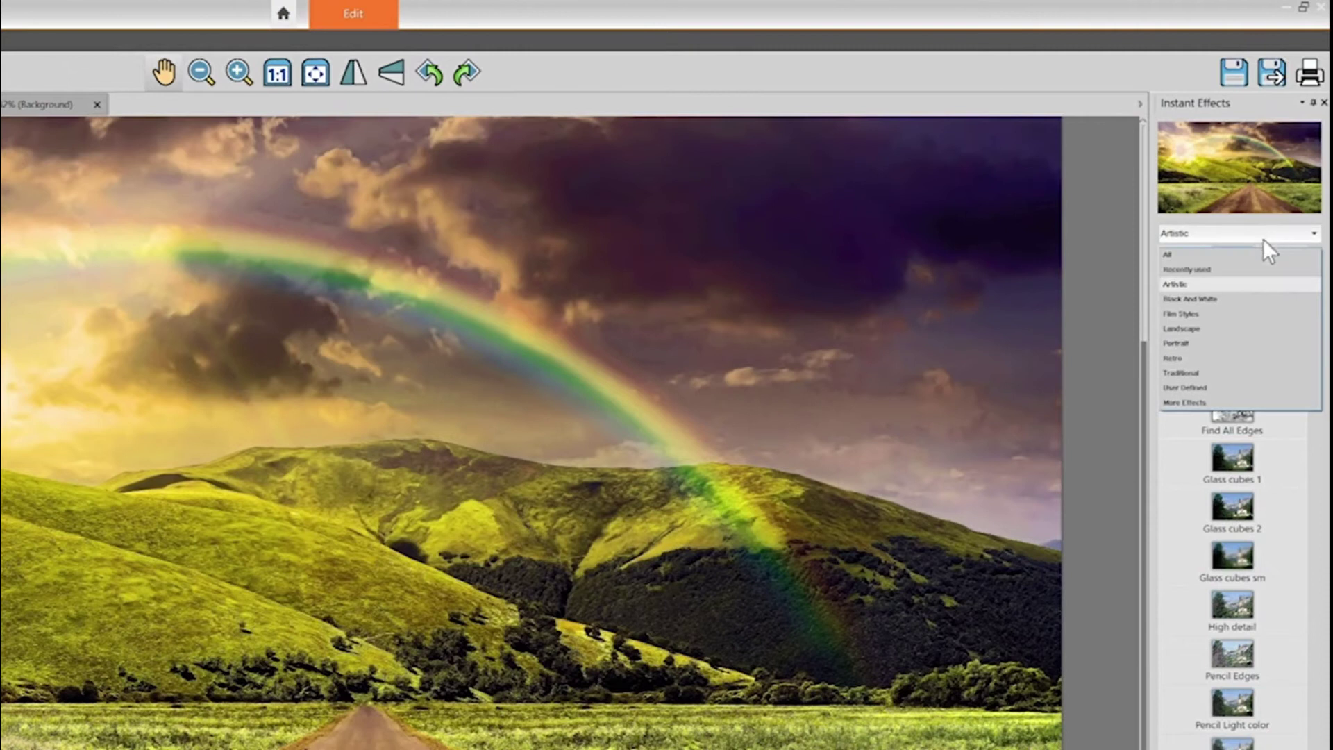
click(1227, 313)
click(1268, 219)
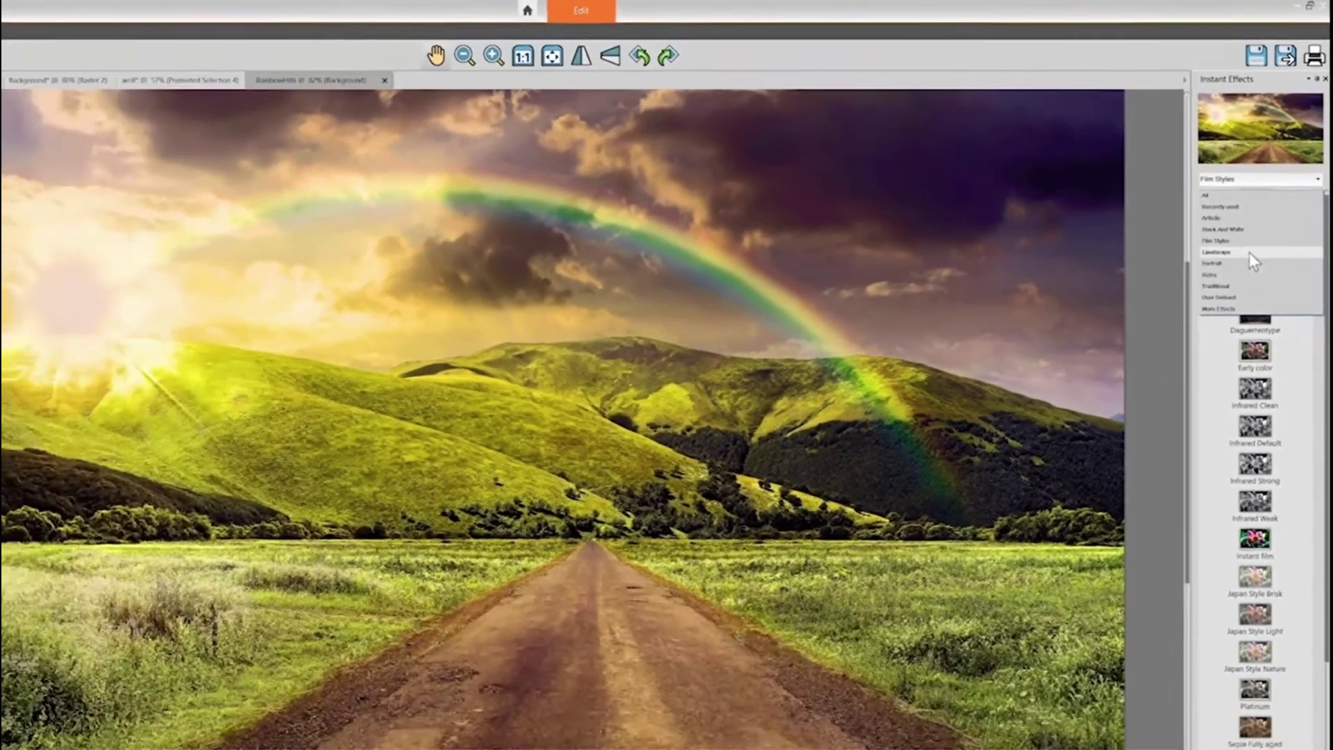
click(1249, 255)
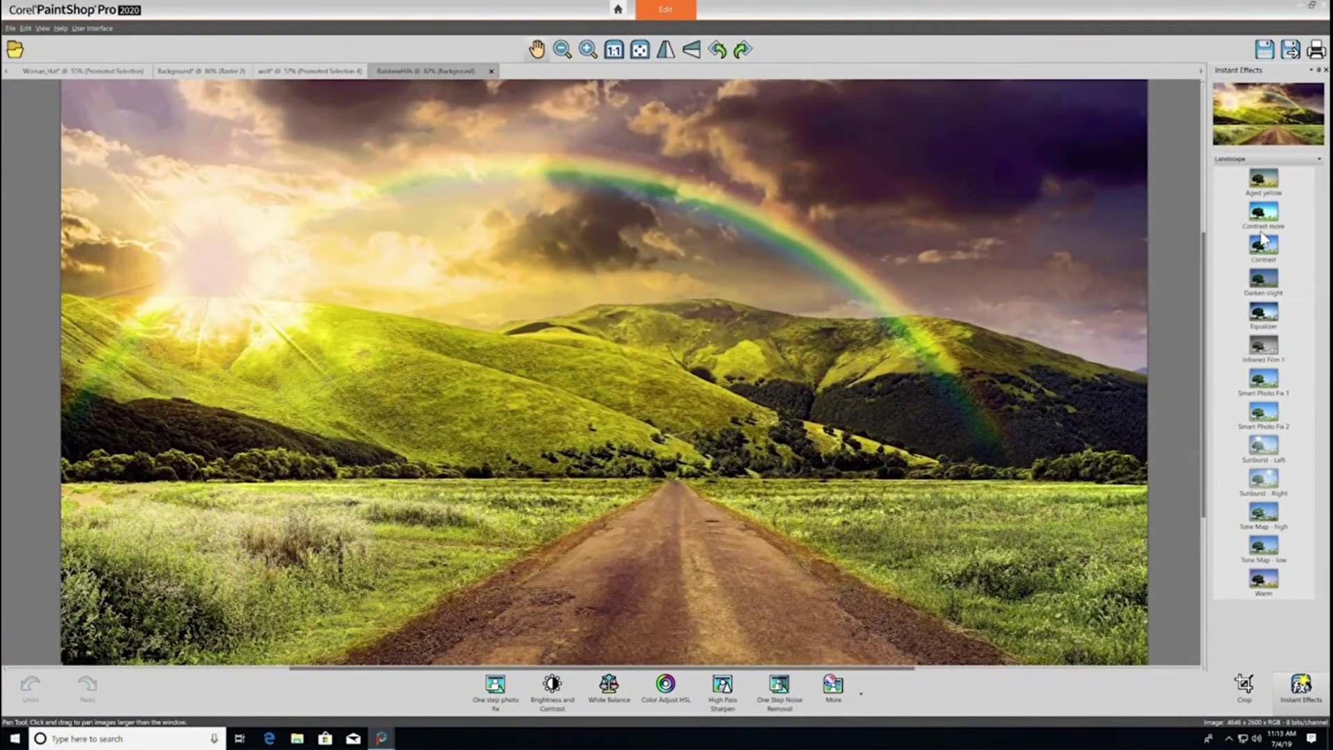
Try Equalizer, apply Infrared Film, then undo the Infrared Film effect.
click(1270, 327)
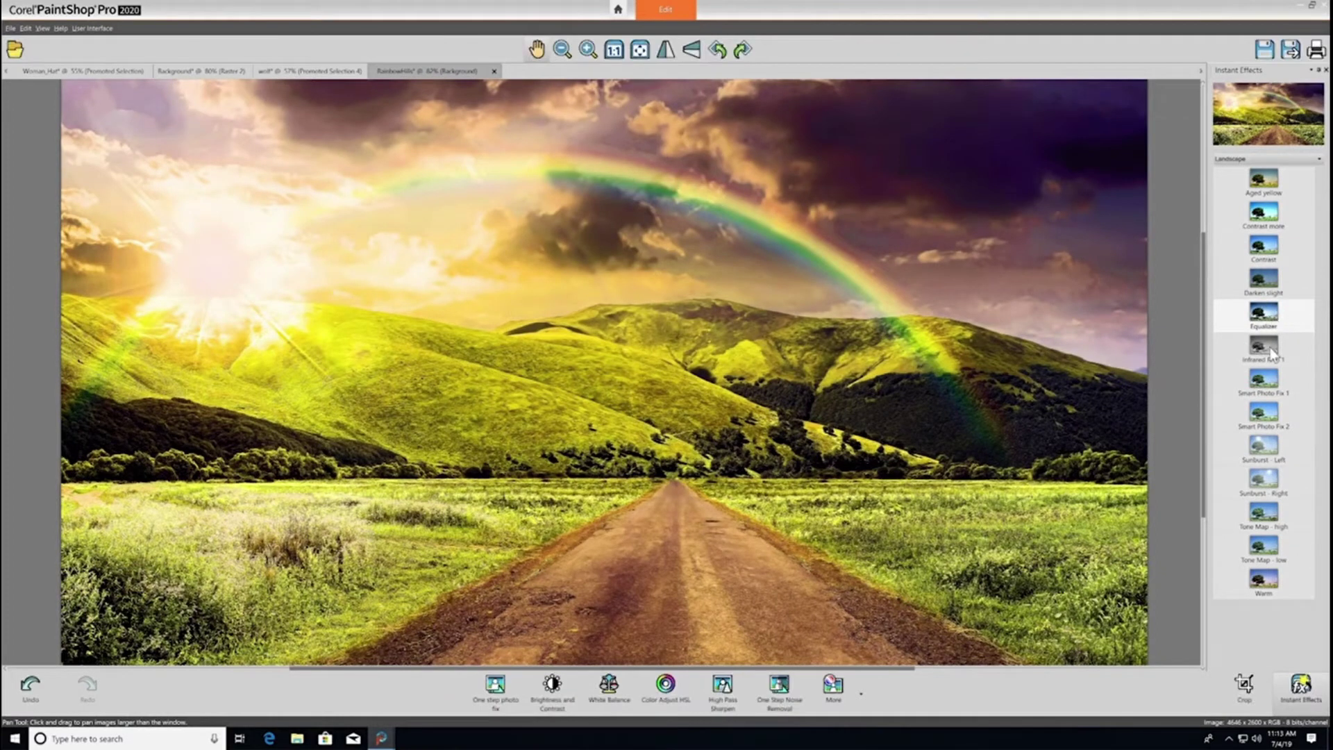
double_click(1264, 348)
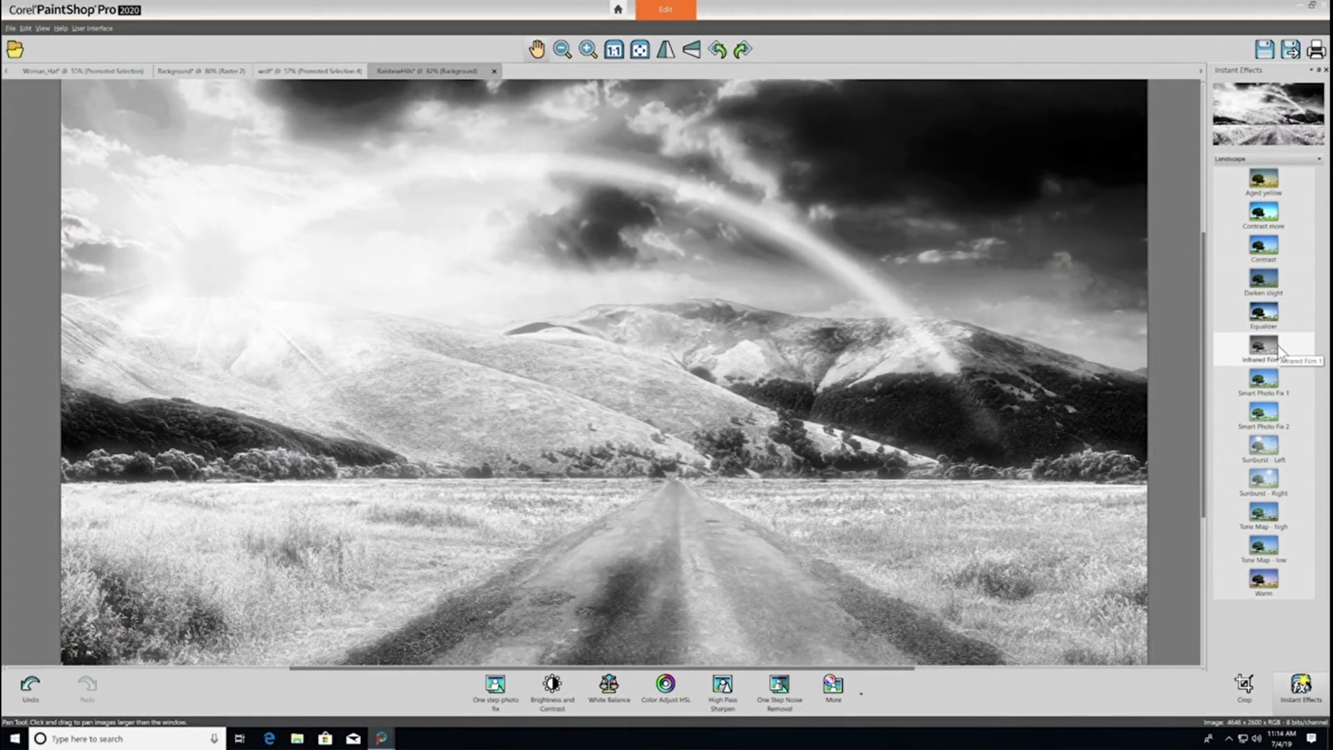
click(29, 688)
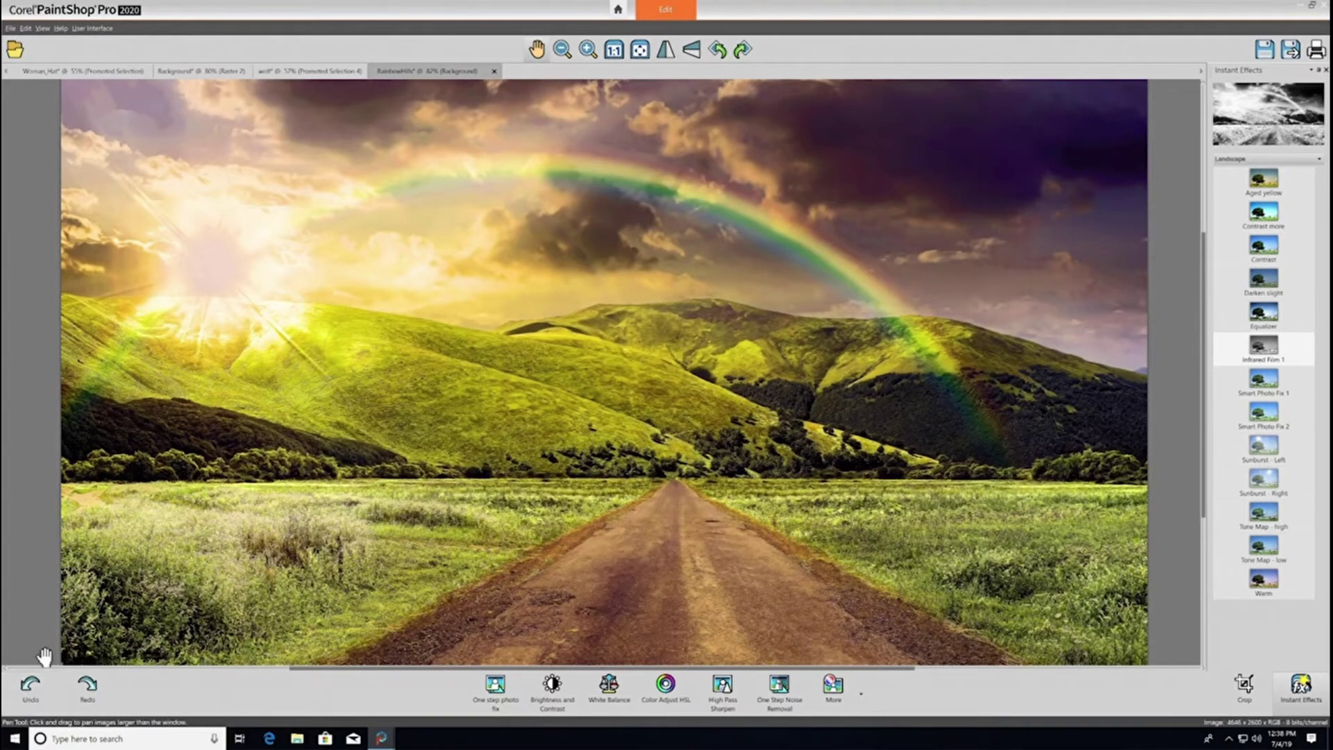
Switch to the Essentials workspace from File > Workspace.
click(11, 29)
click(47, 276)
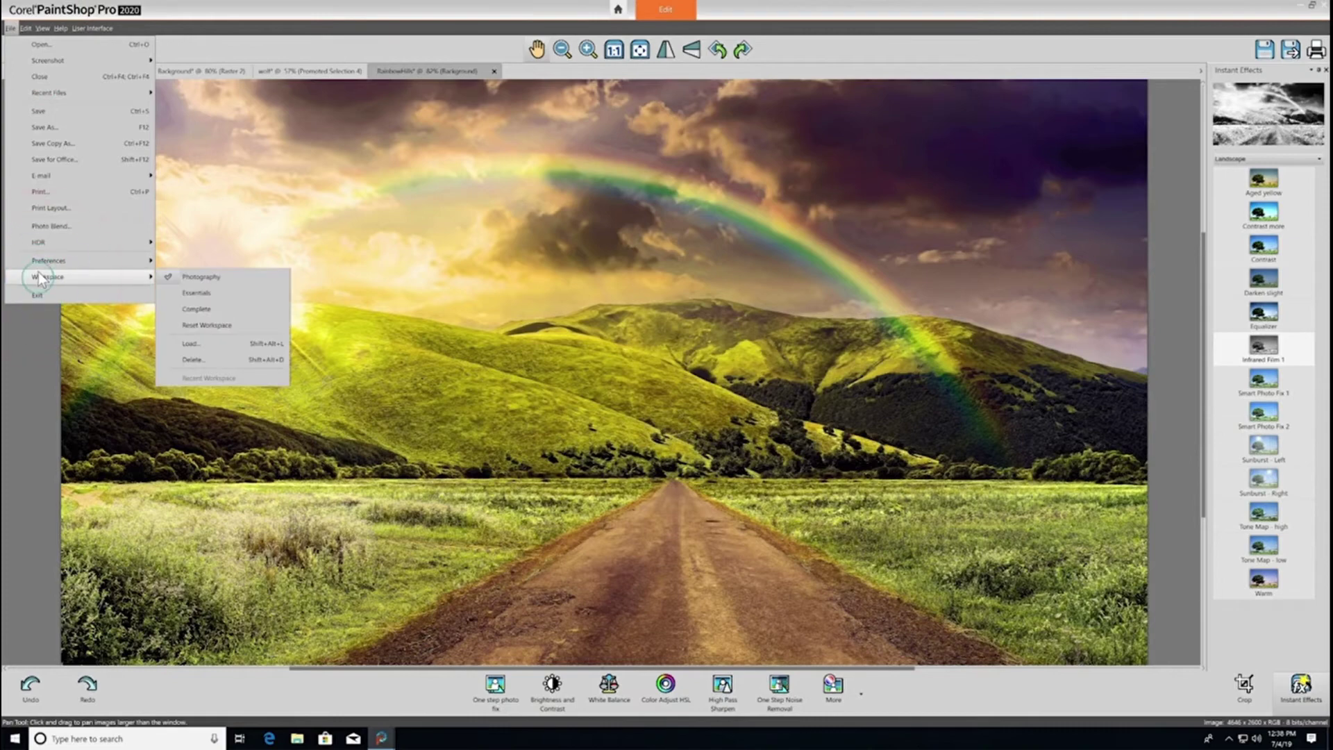
click(197, 293)
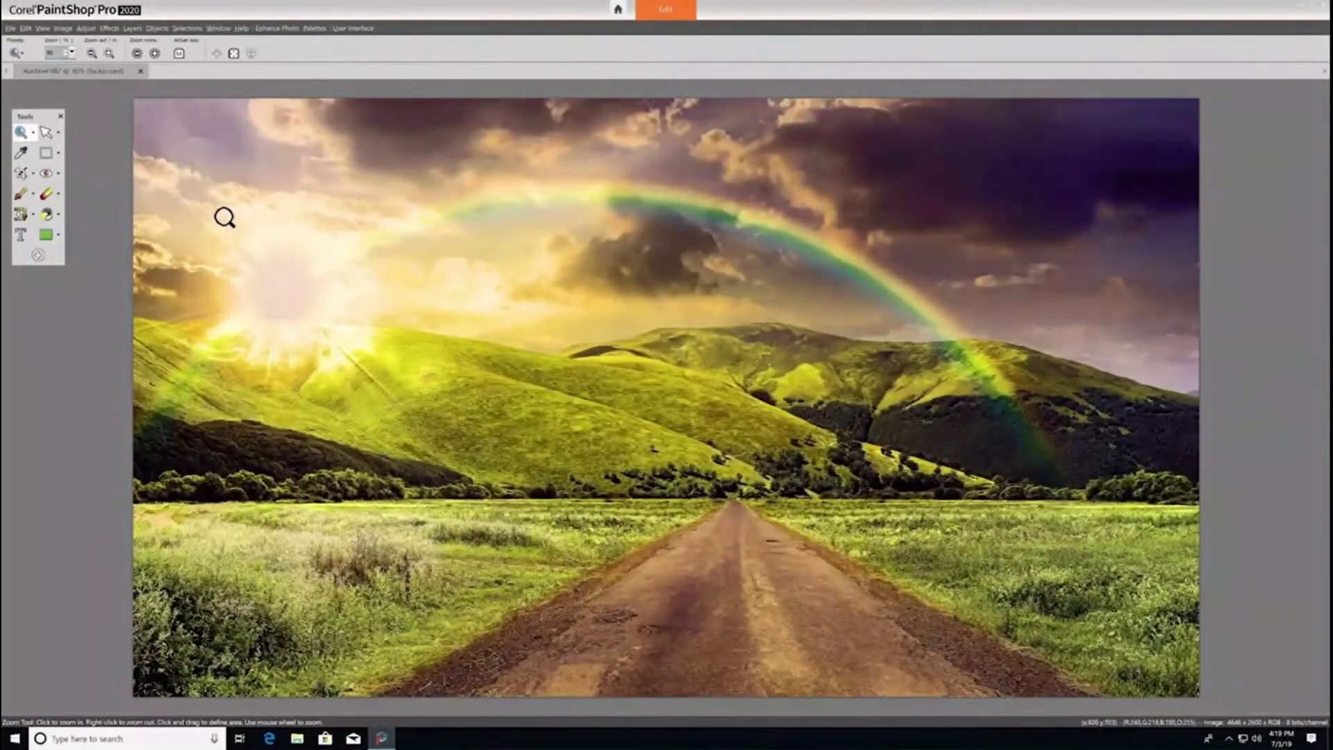
Bring up the Open dialog and browse Look in to the Tutorials folder.
click(11, 28)
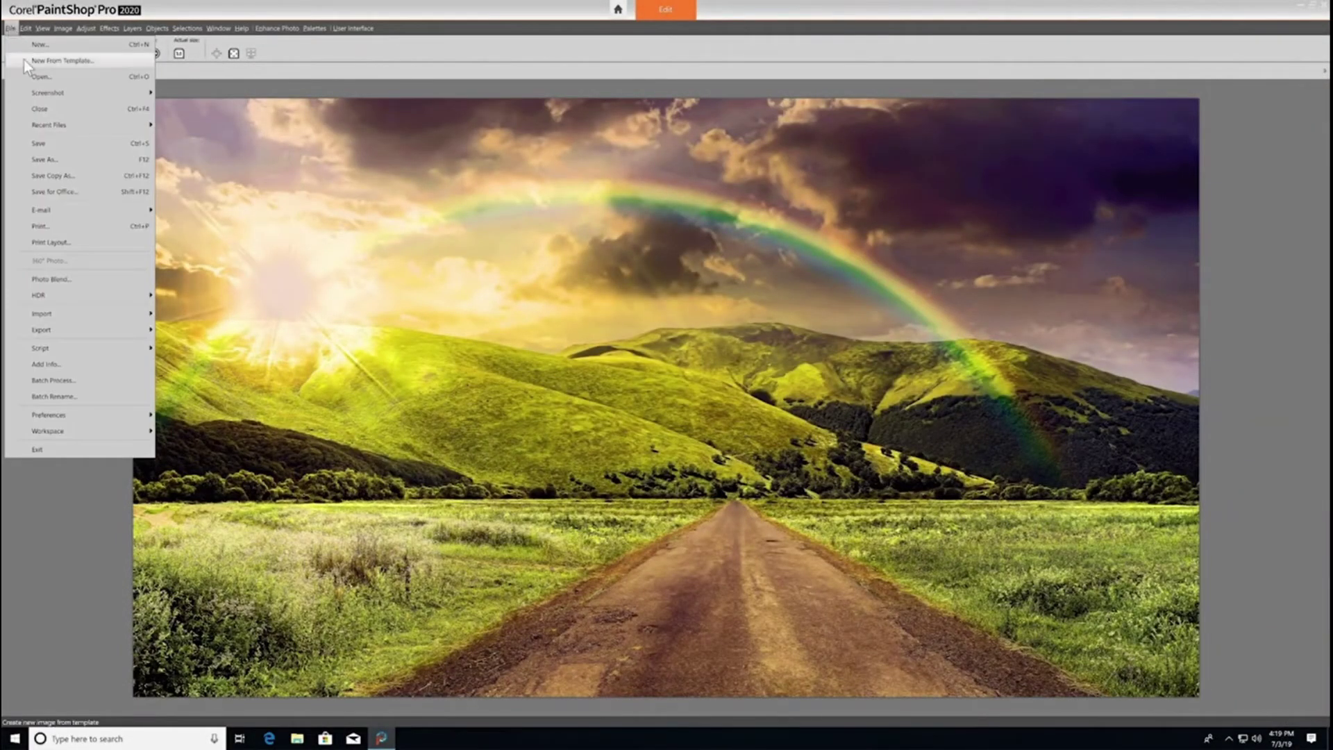
click(74, 80)
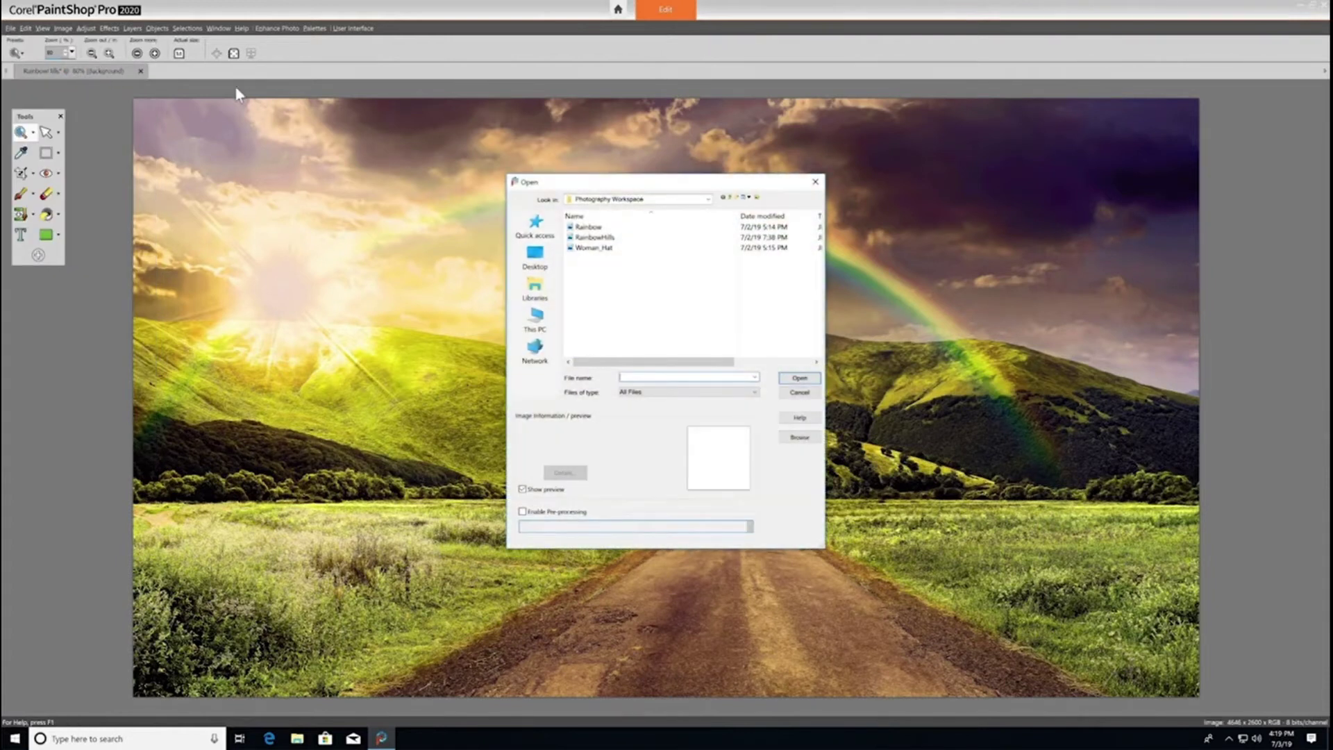
click(621, 197)
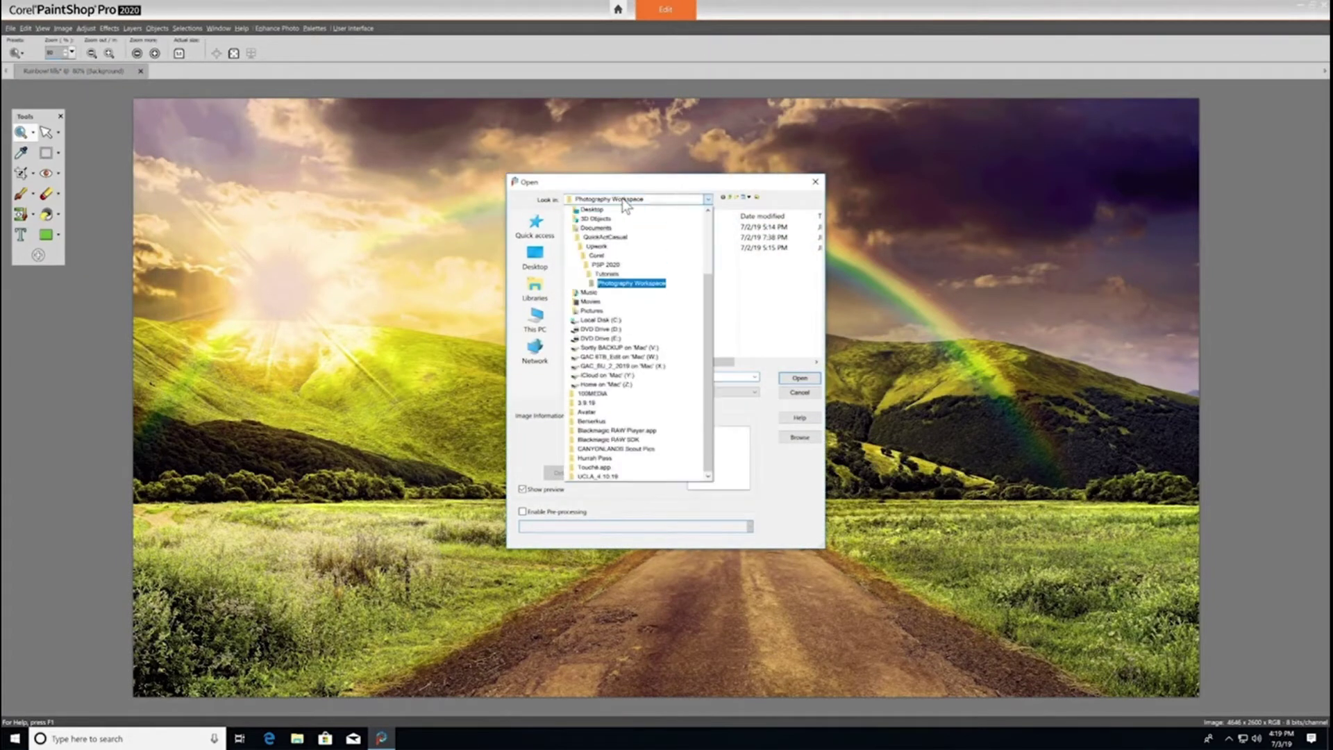
click(608, 273)
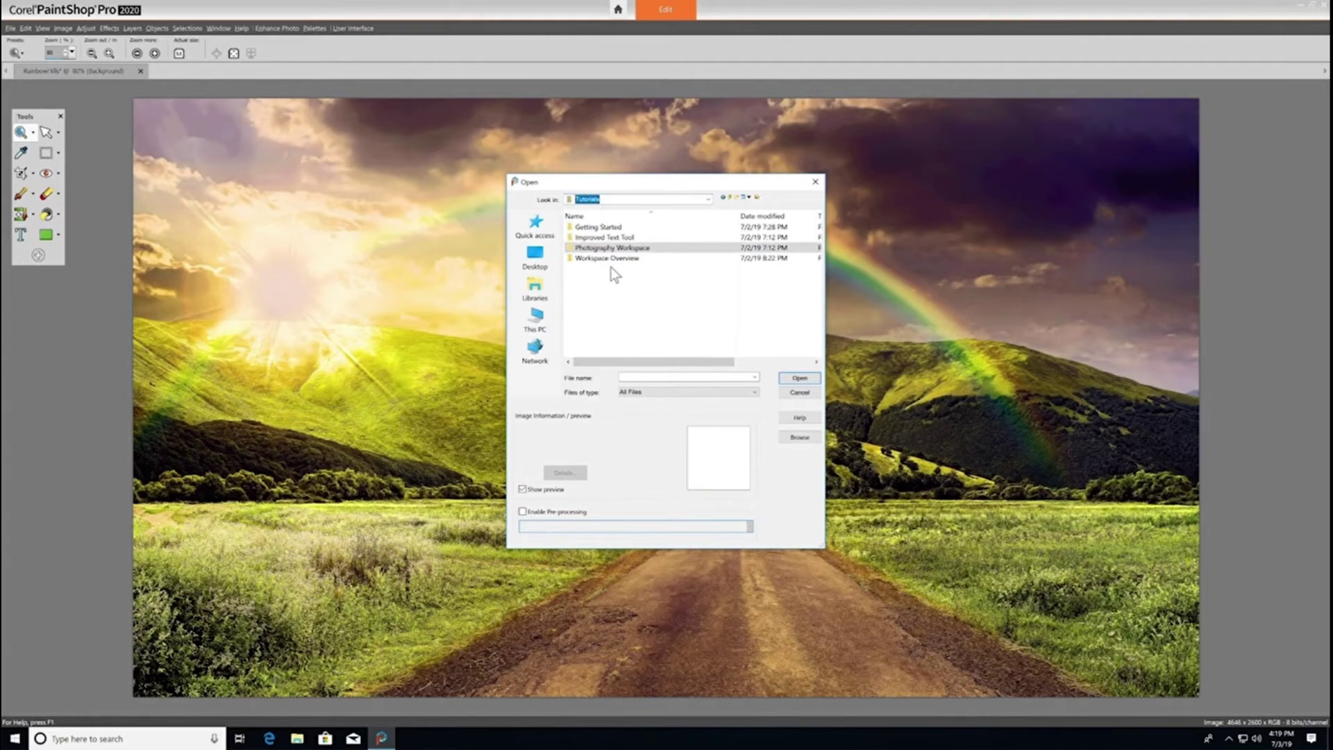
Open GoodVibes from the Workspace Overview folder.
double_click(623, 261)
click(614, 240)
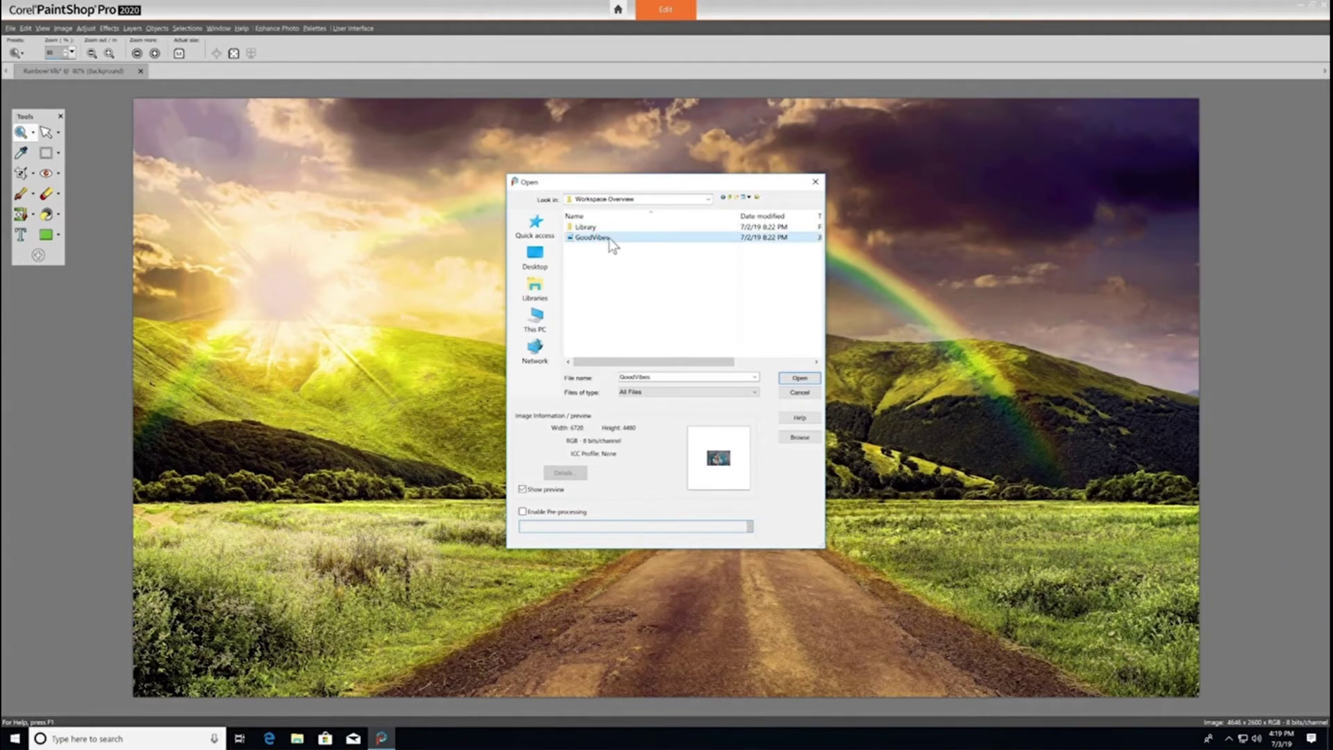
click(801, 377)
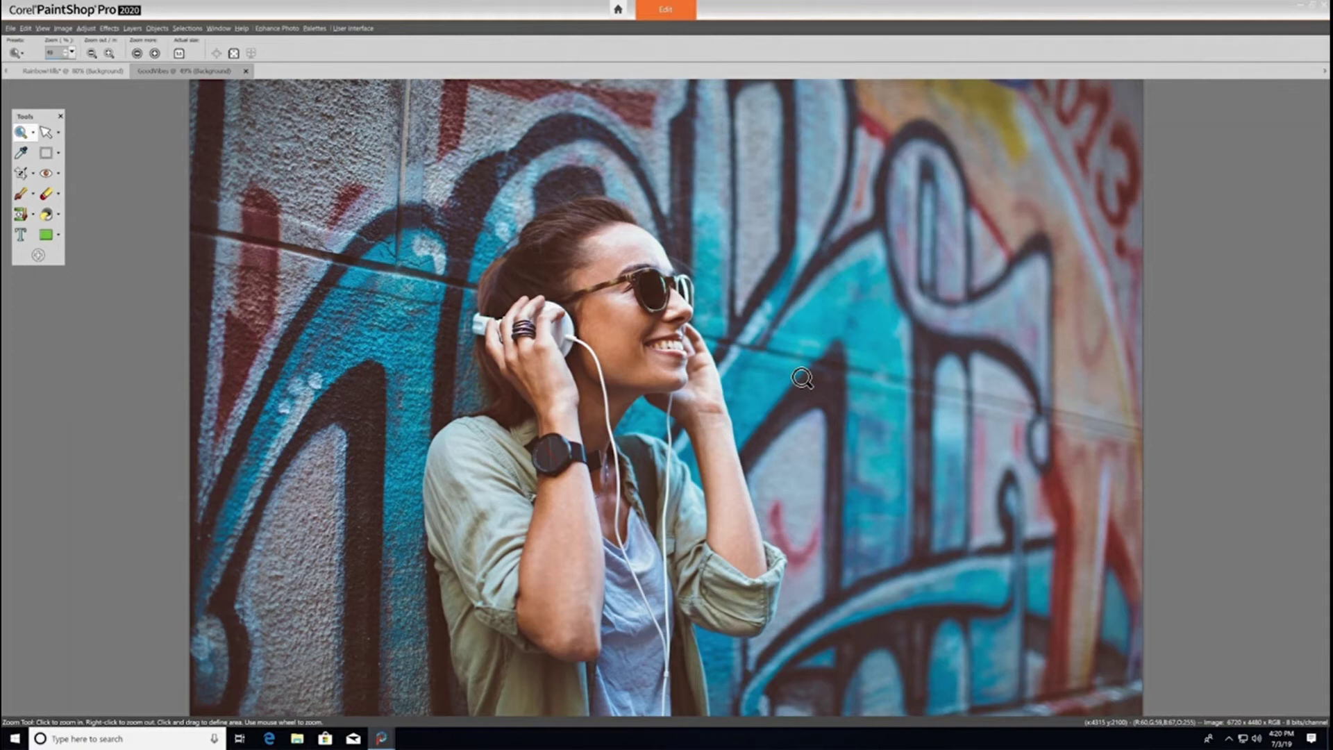
click(38, 255)
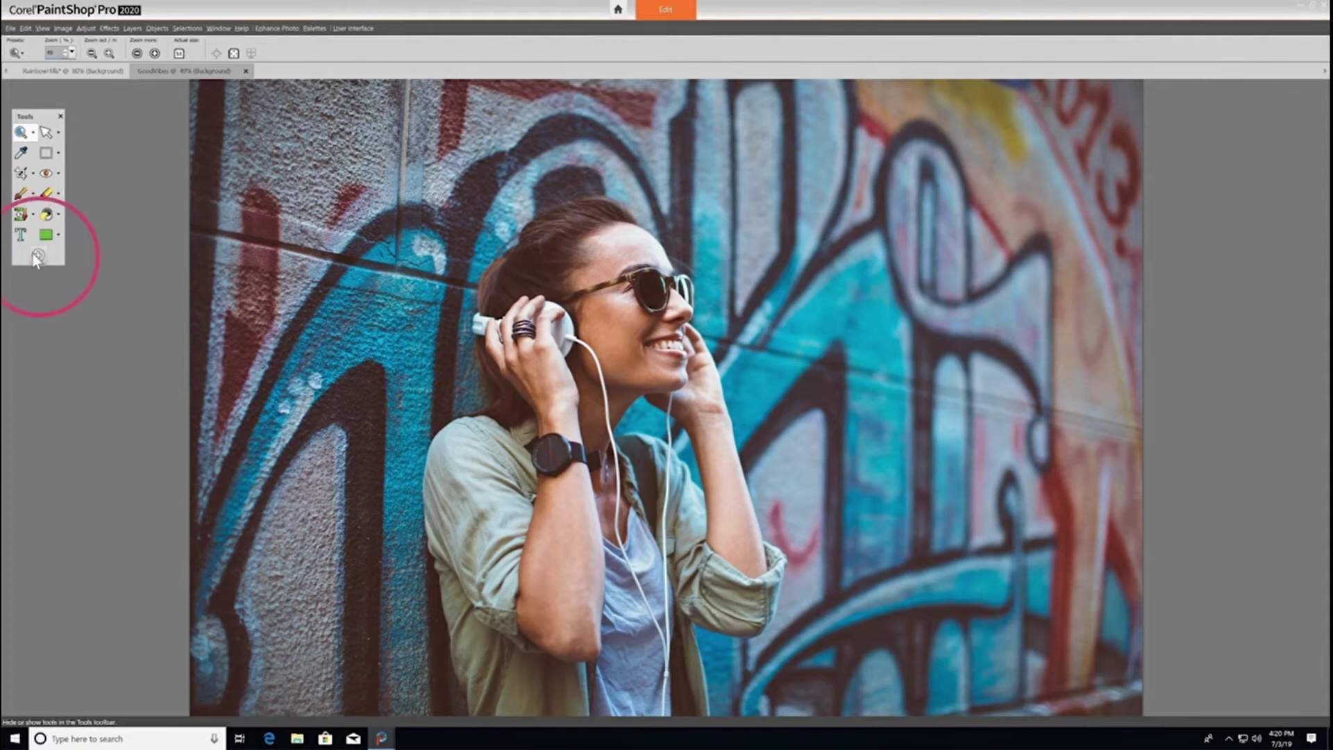
click(92, 326)
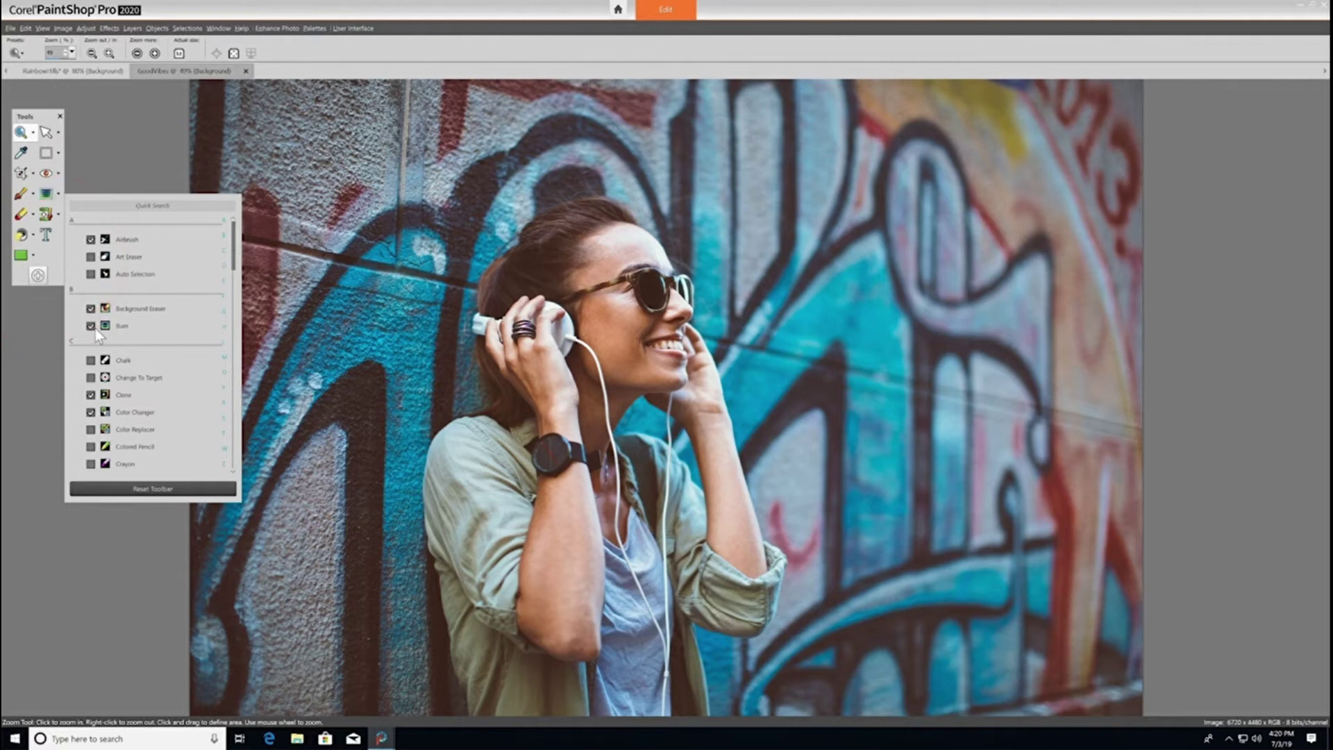
click(91, 447)
click(177, 489)
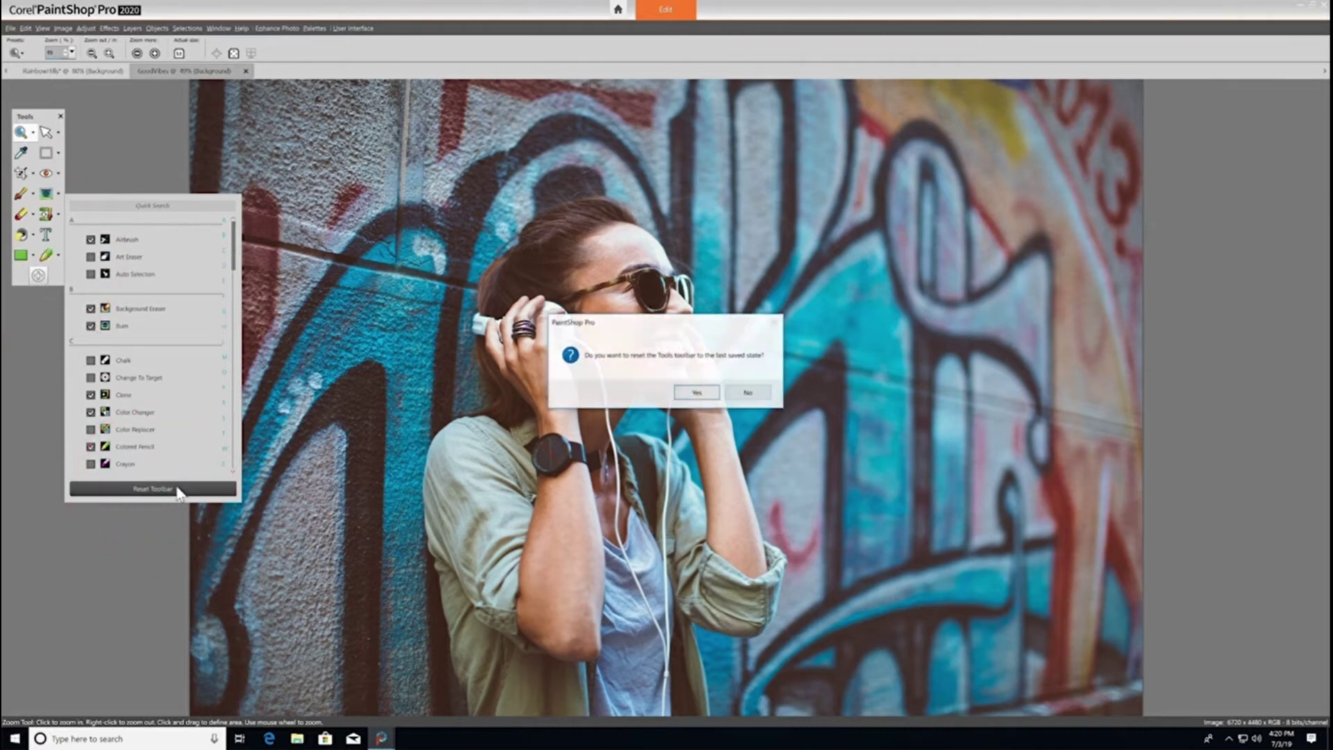
click(693, 391)
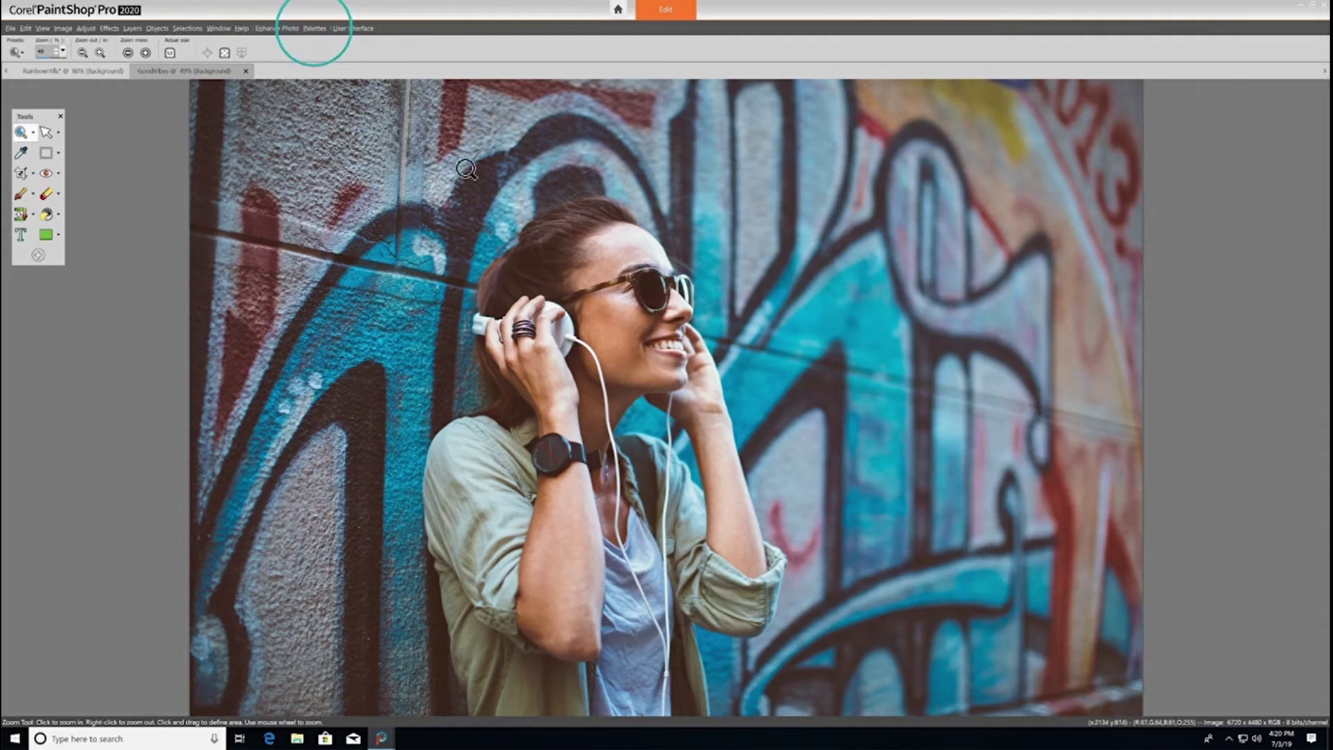
Set User Interface Icon Size and Text Size both to Large.
click(316, 28)
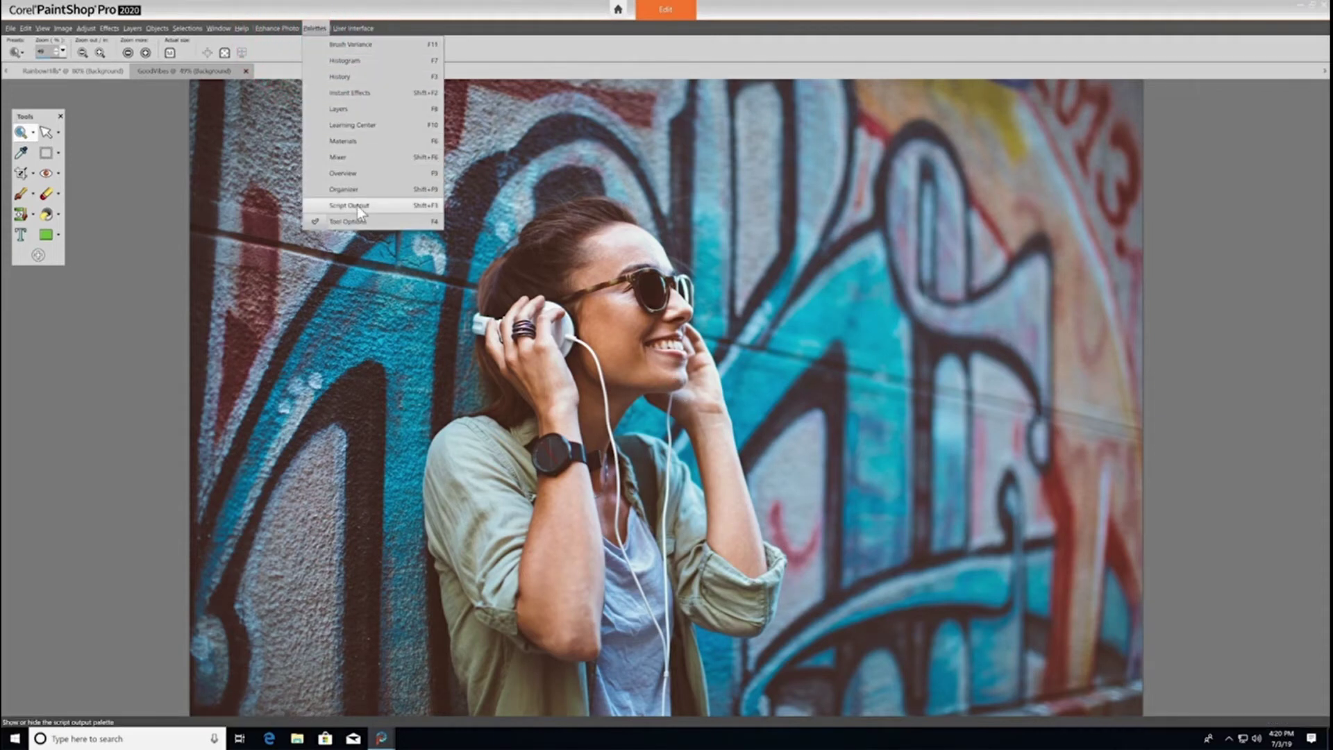
click(354, 28)
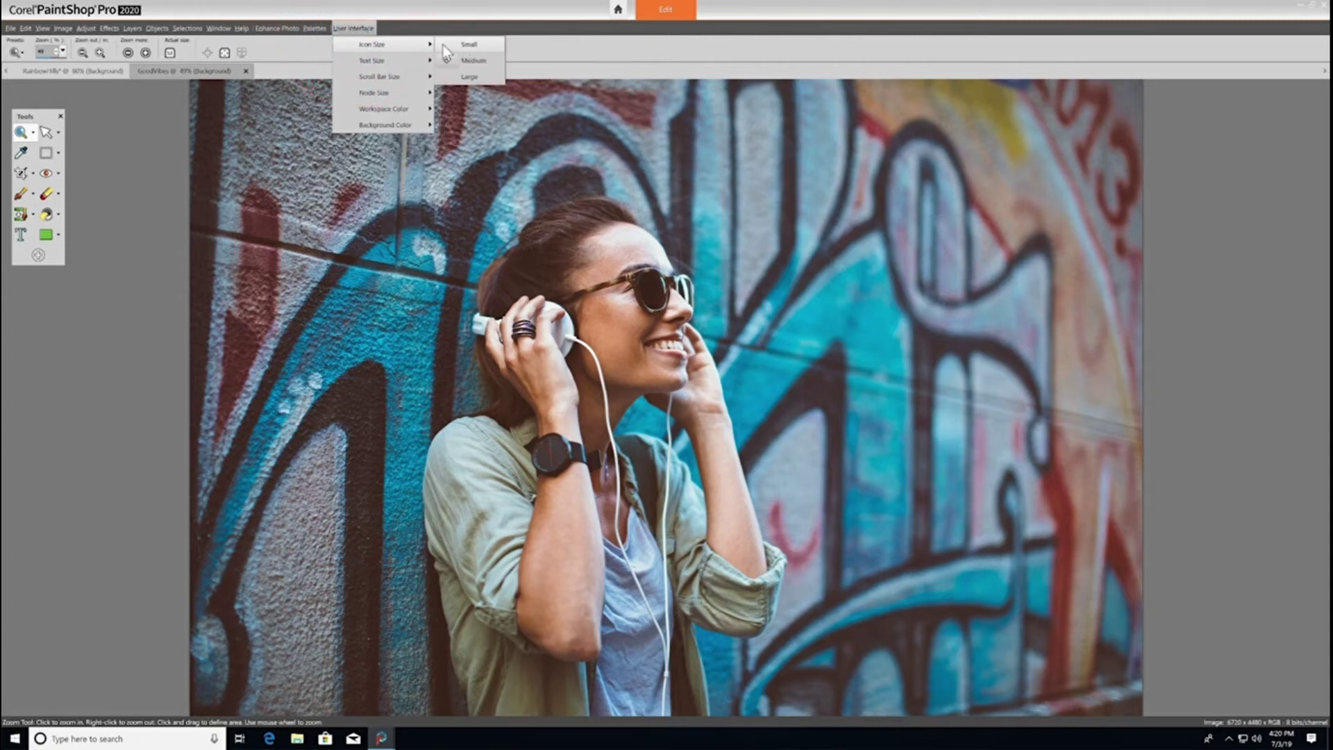
click(476, 77)
click(354, 28)
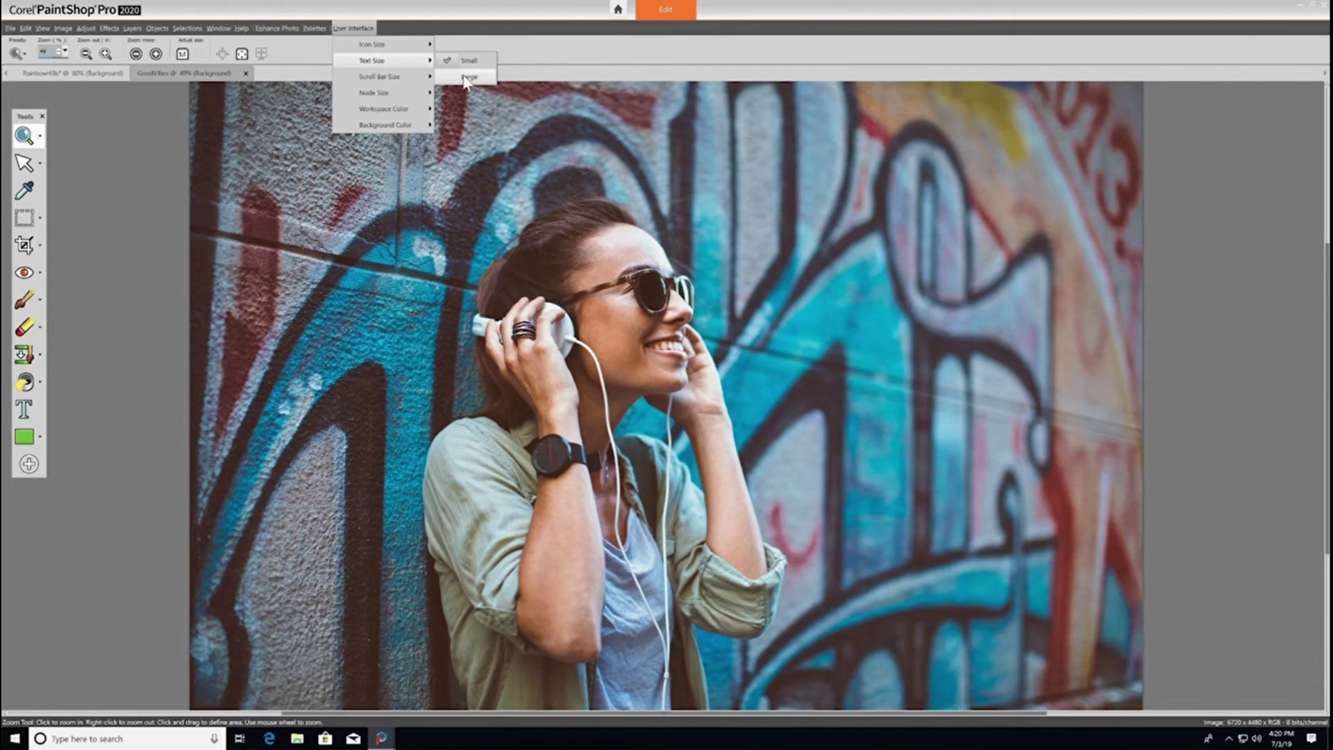
click(470, 80)
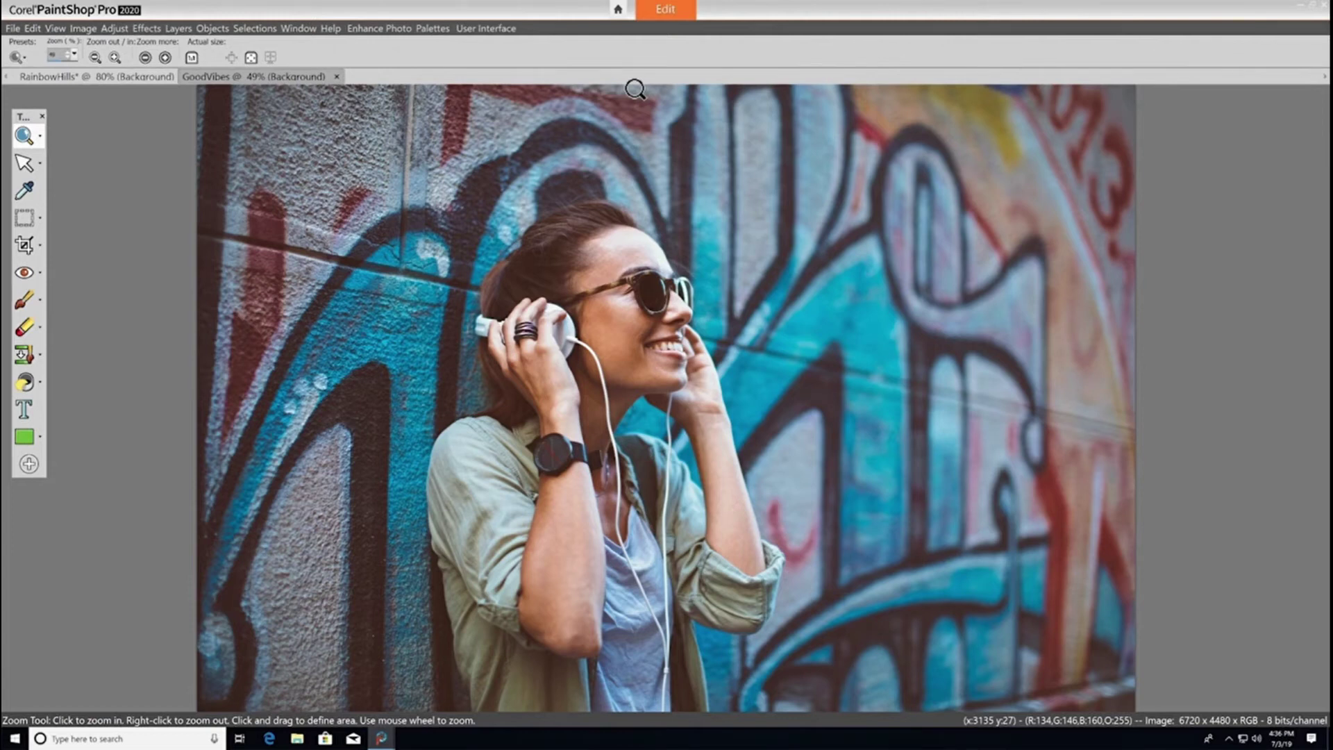
Straighten the headphones photo along the wall edge with the Straighten tool and apply.
click(39, 245)
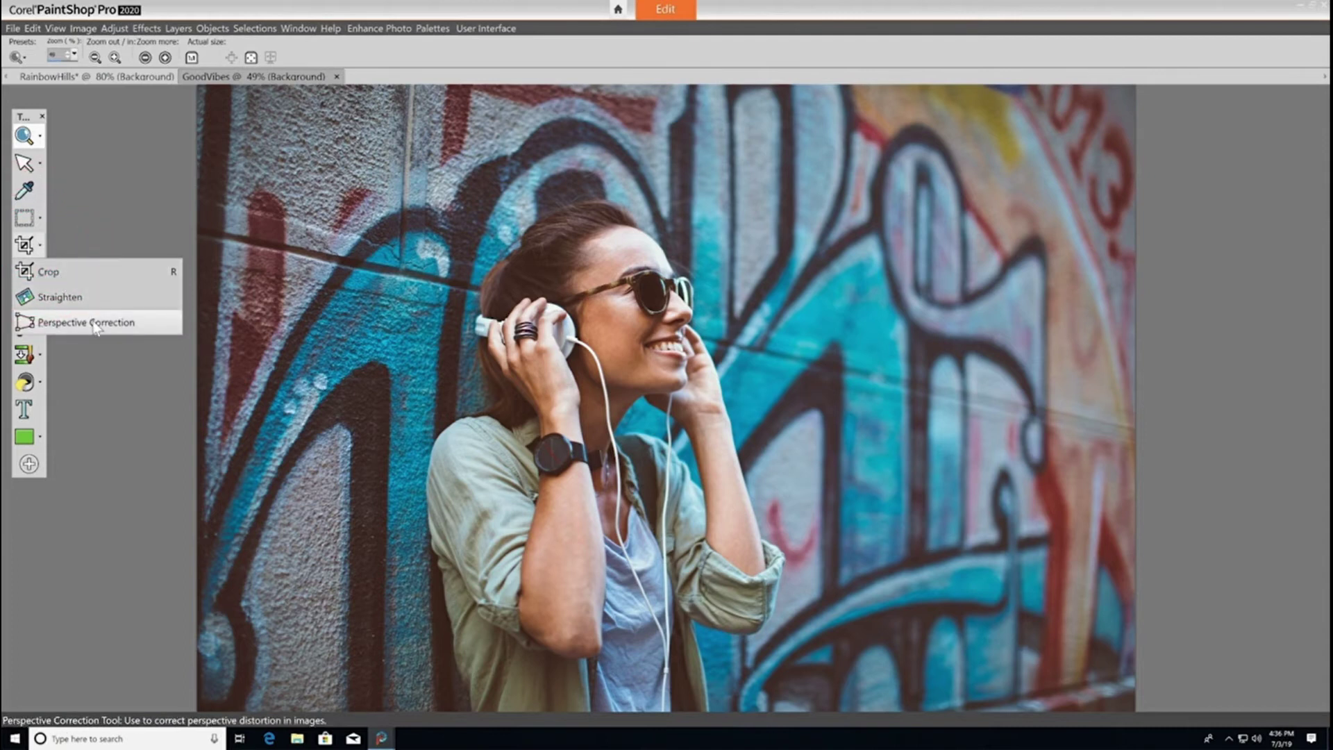
click(60, 297)
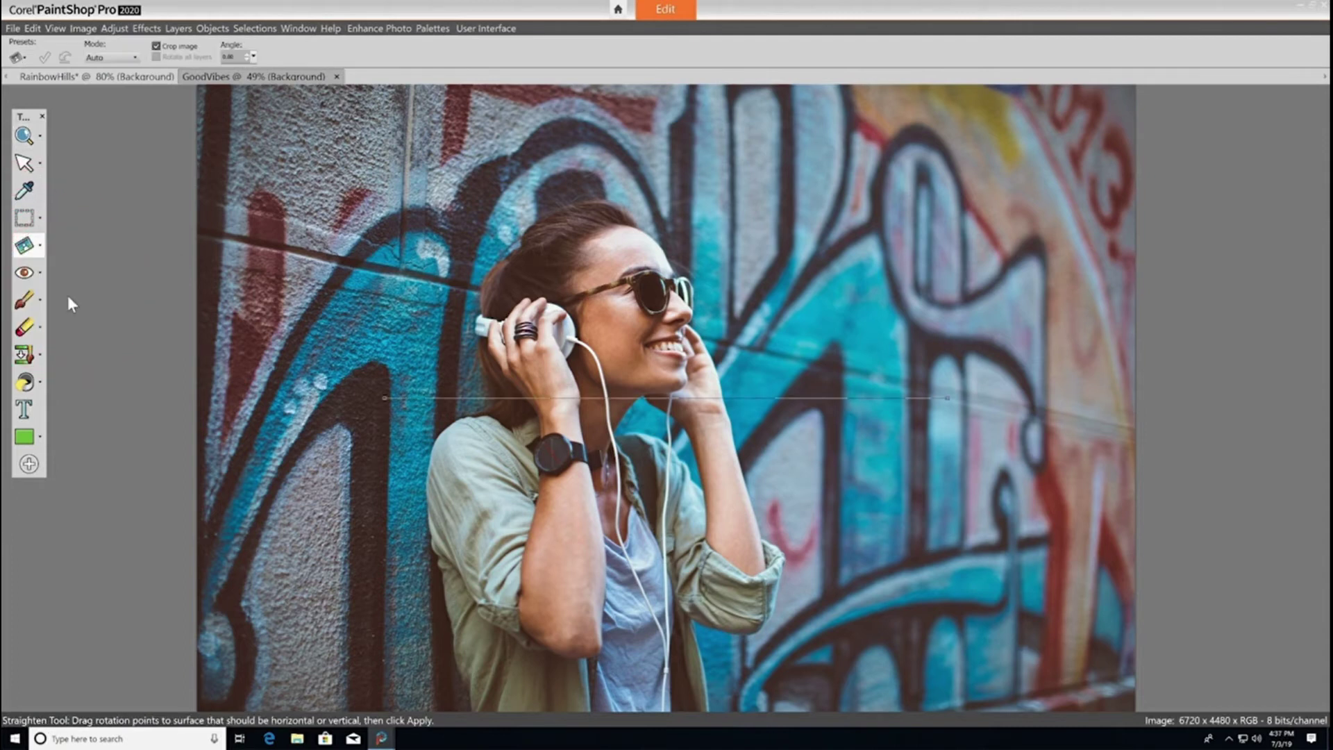
drag(386, 396, 385, 269)
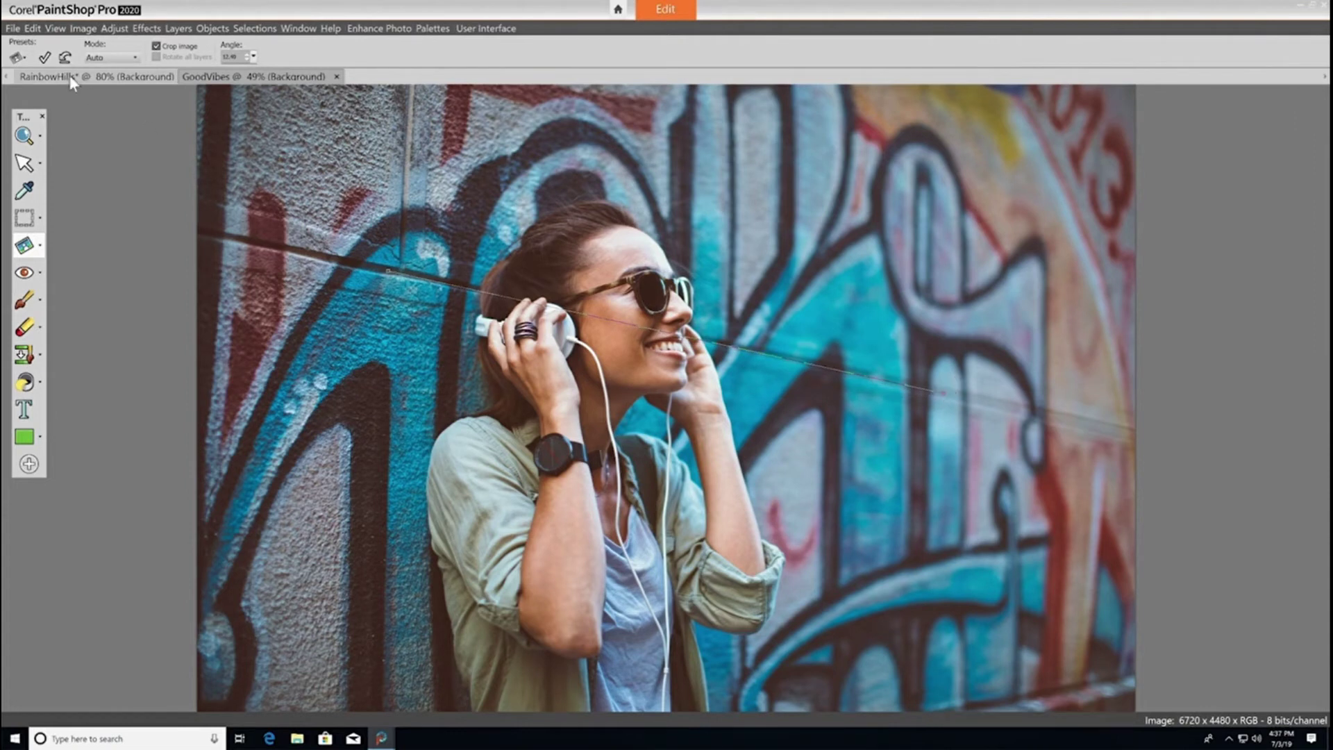
click(44, 58)
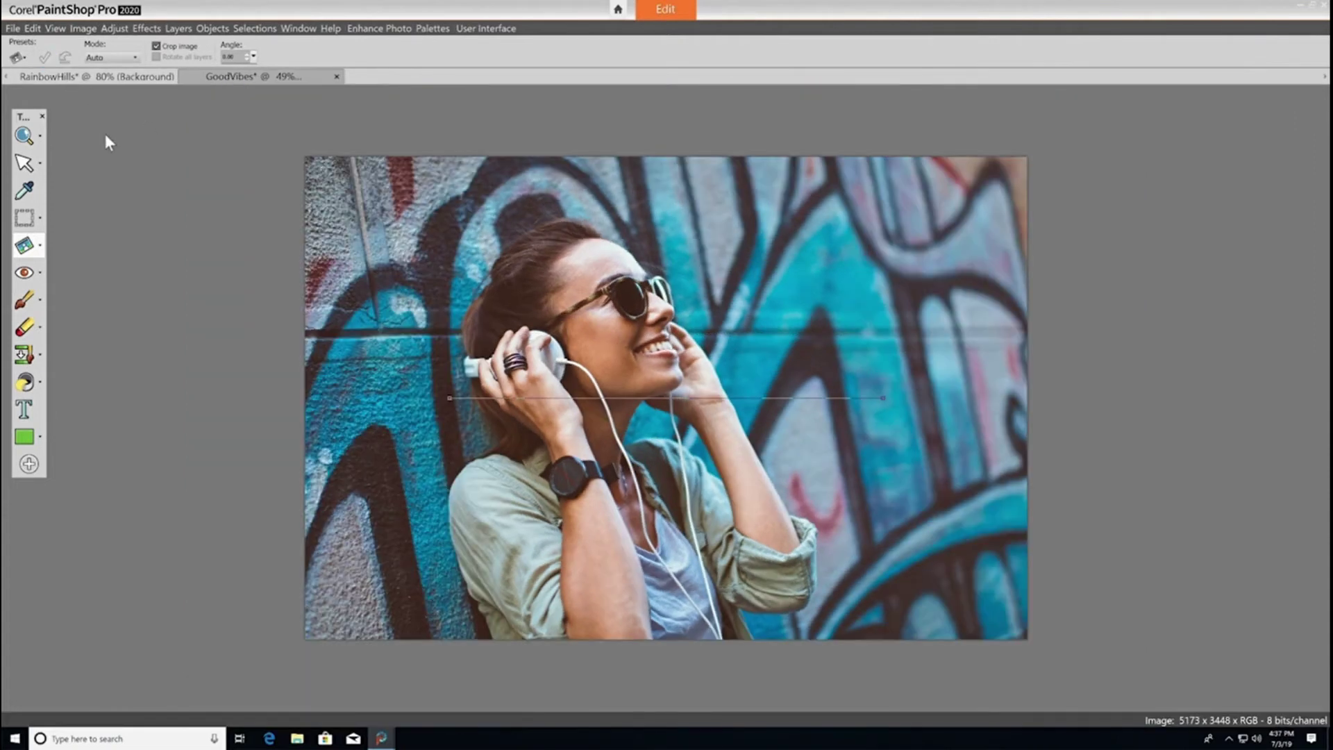
Choose Complete from the File > Workspace layouts.
click(12, 29)
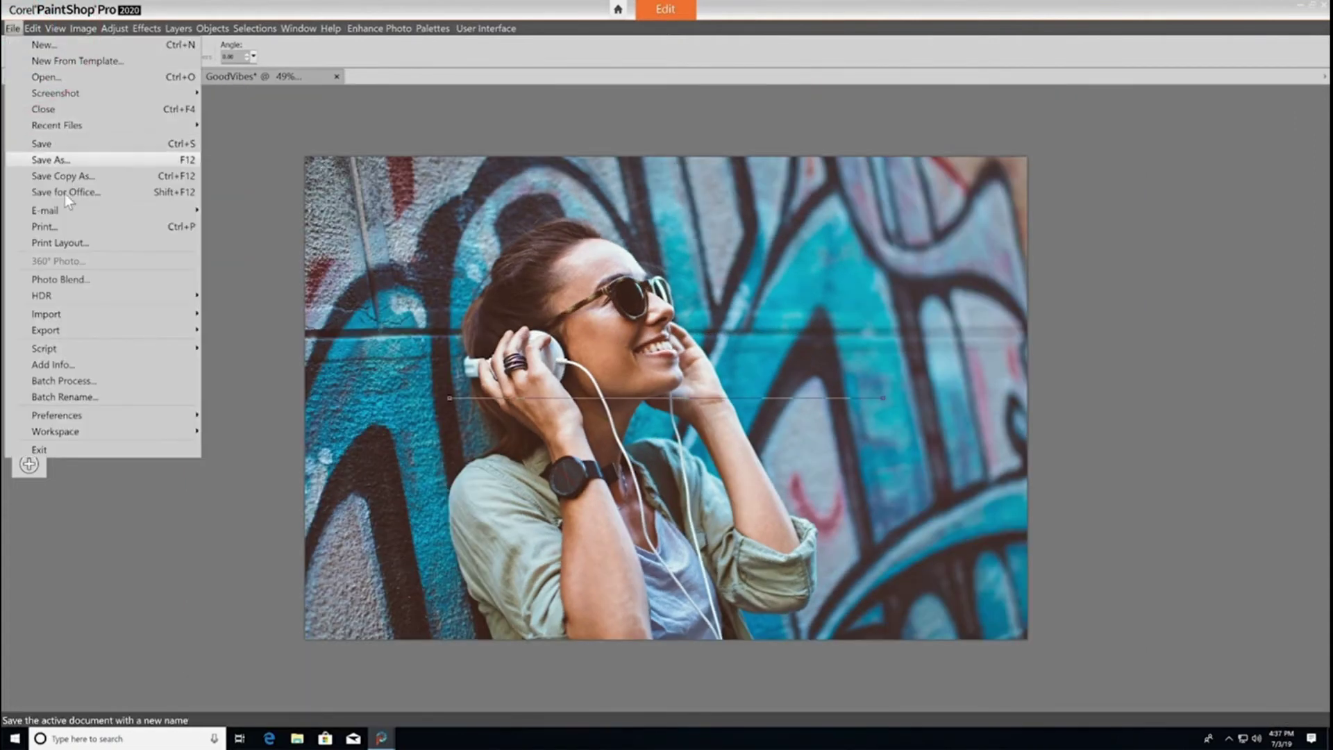
click(142, 430)
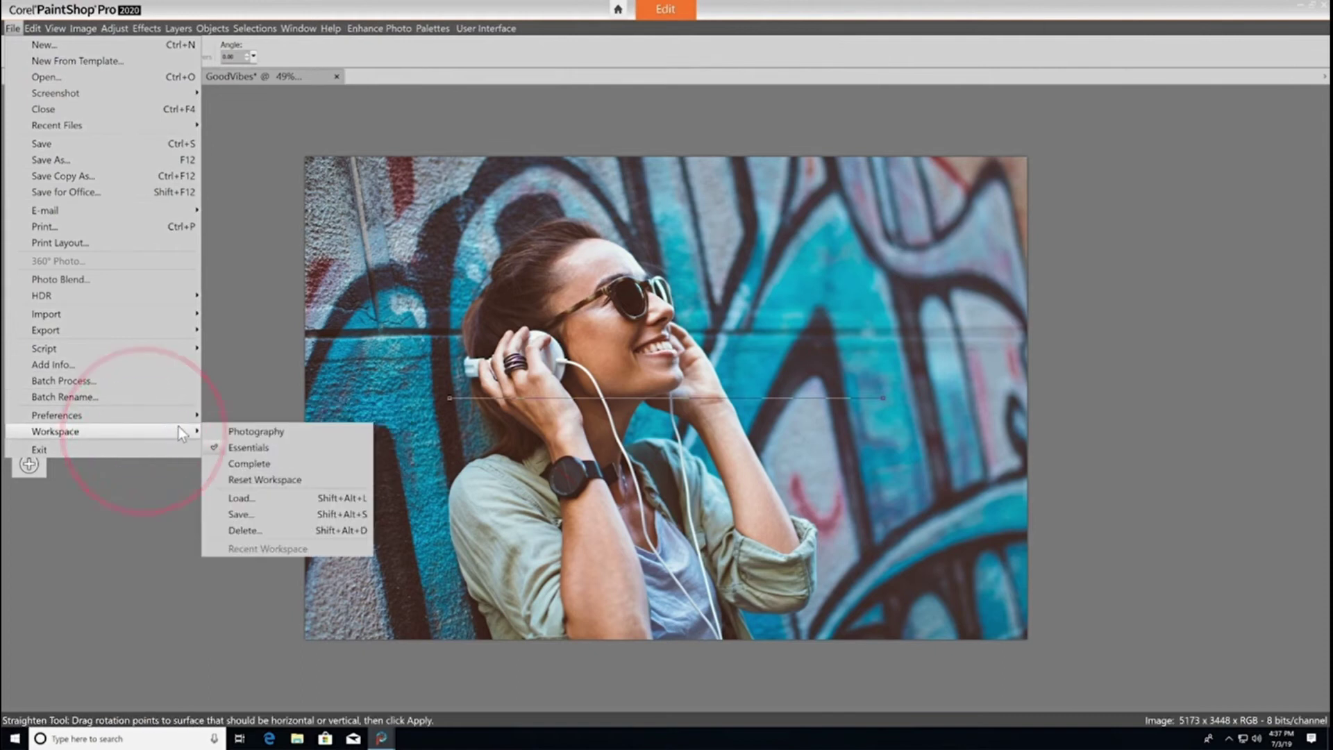
click(250, 464)
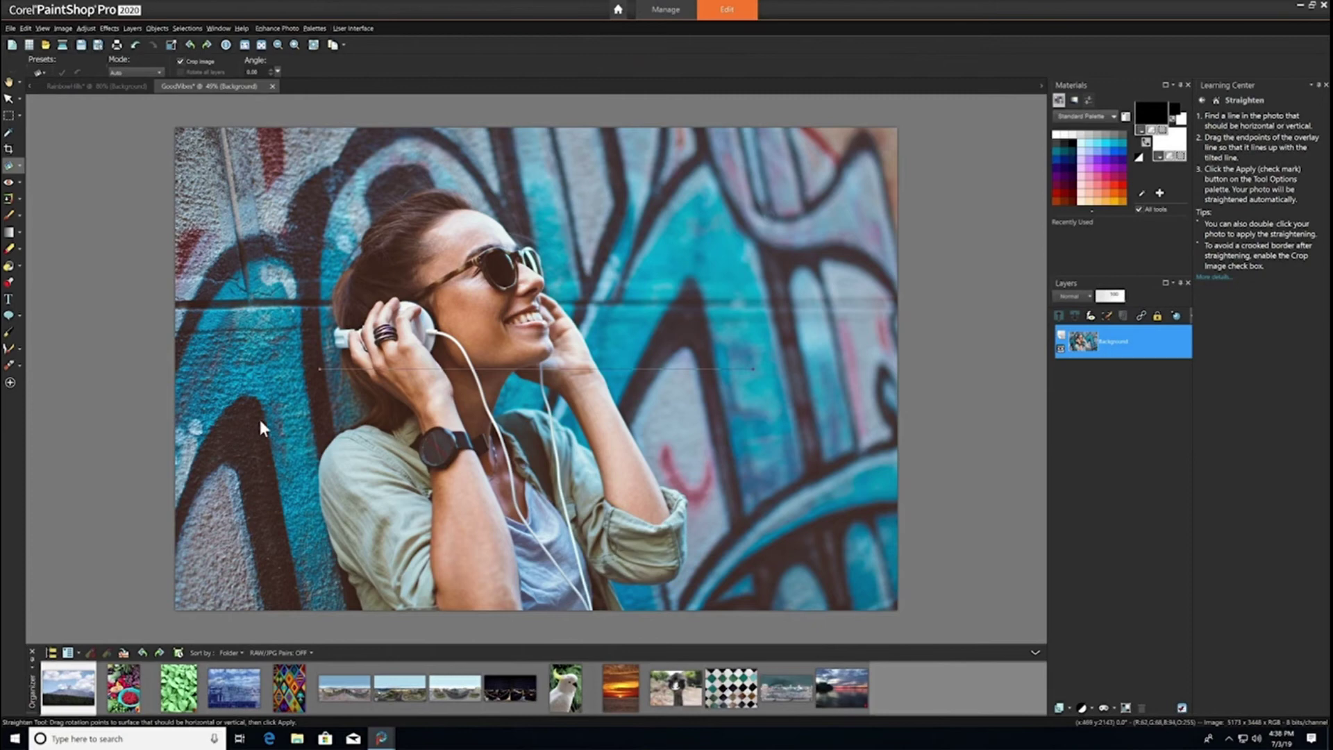
Step through the Manage tab's Guided Tour to the Collections tip, close it, and return to Edit.
click(663, 17)
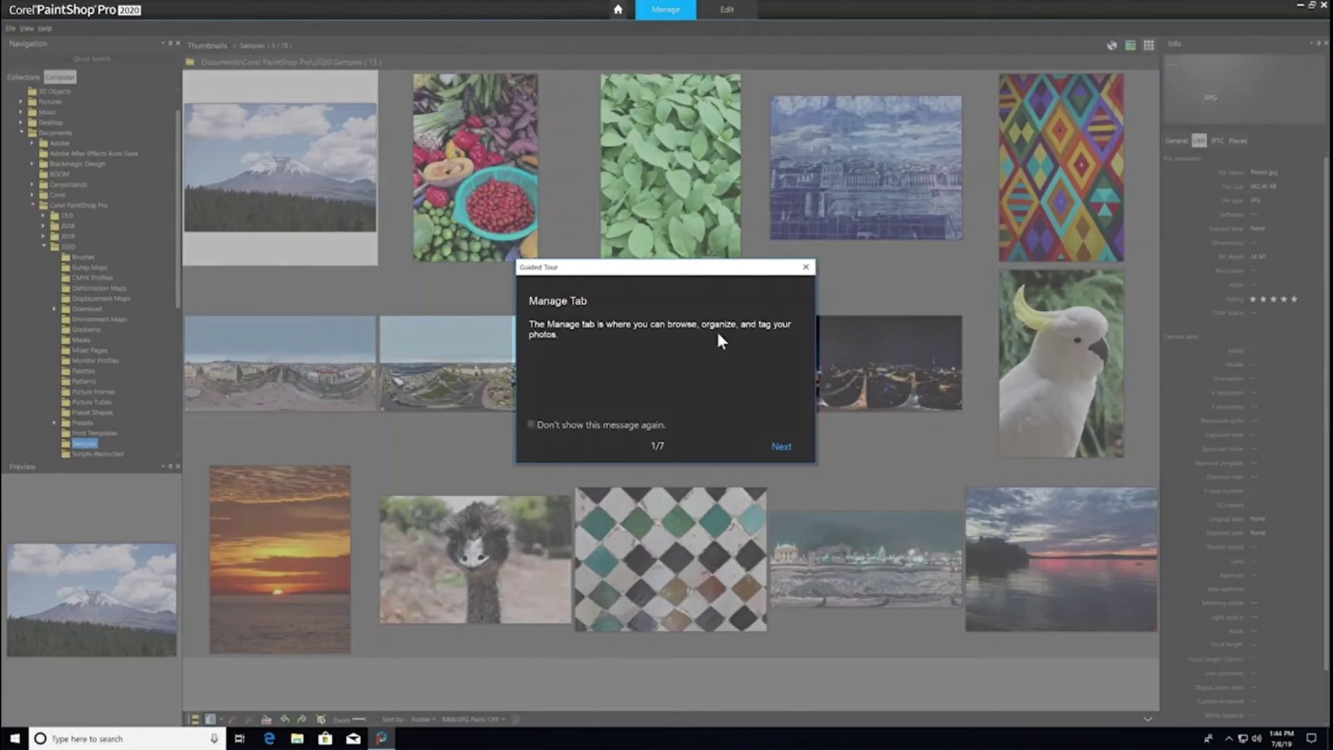
click(779, 447)
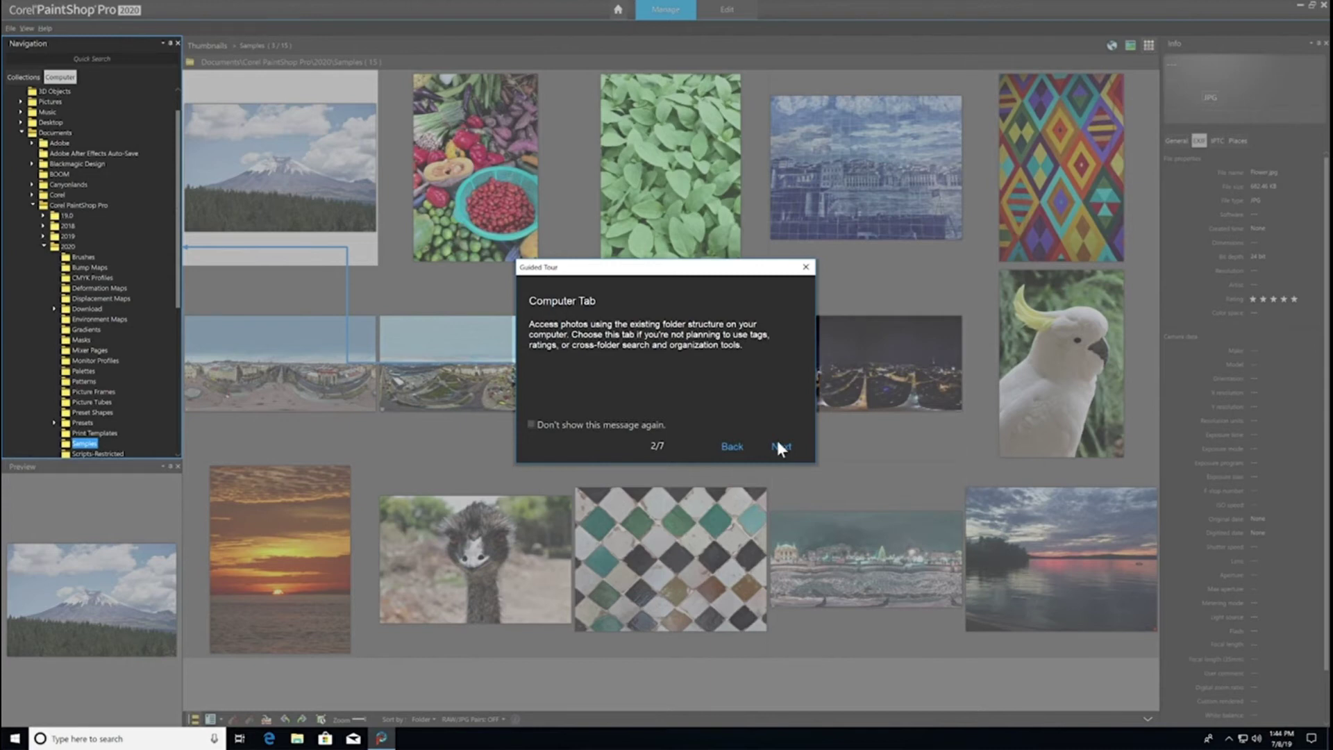
click(780, 446)
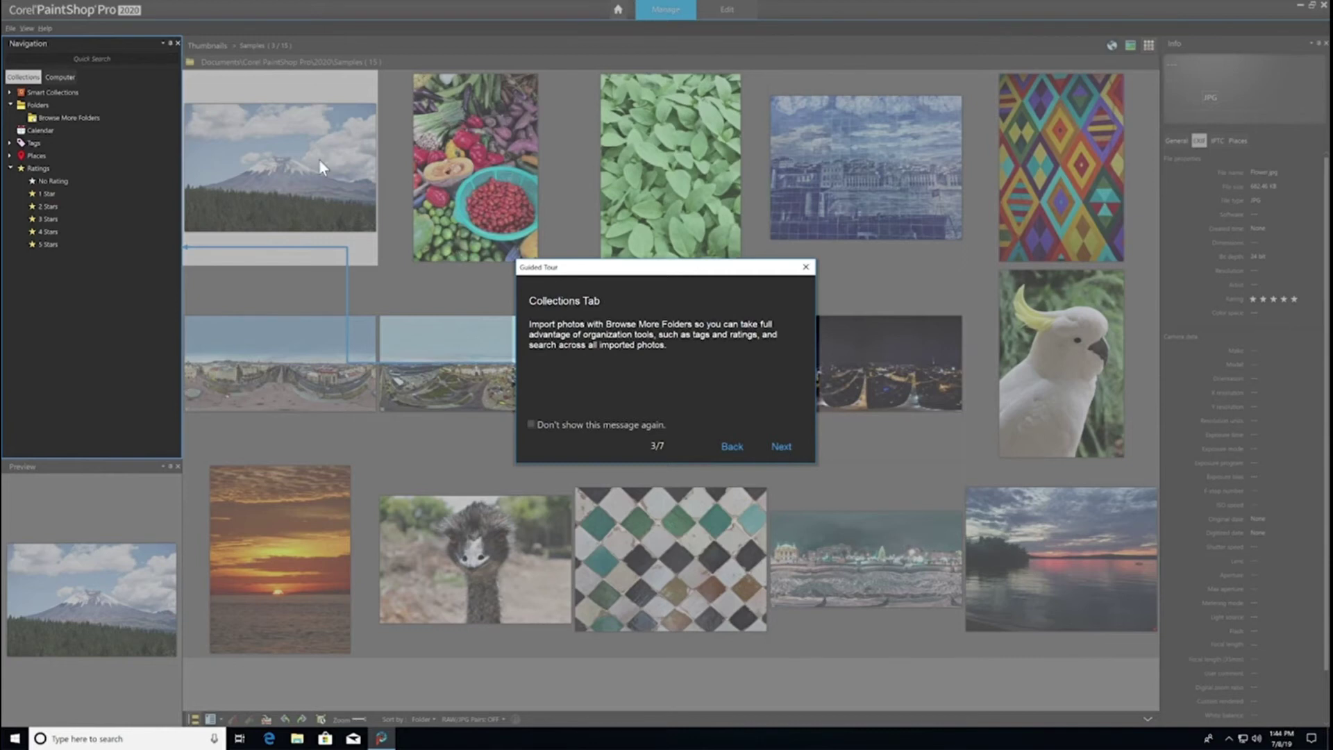
click(31, 81)
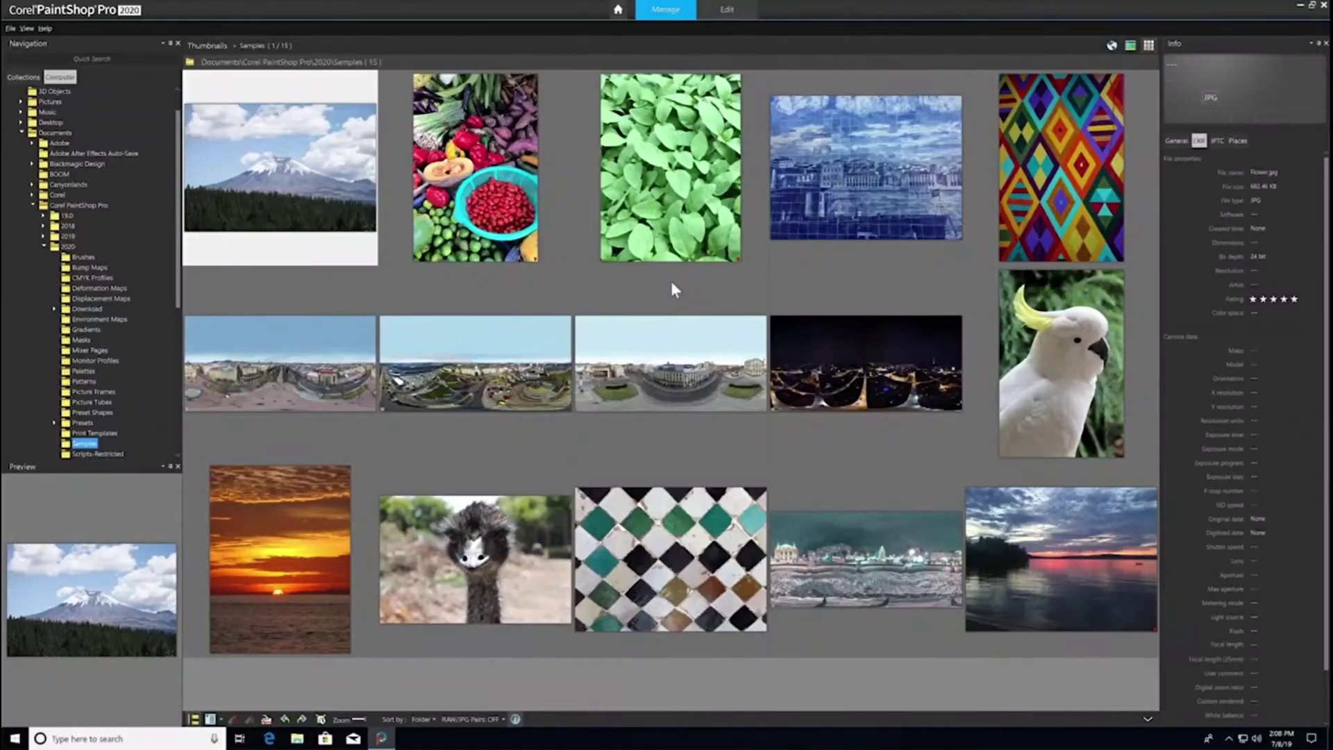
click(726, 13)
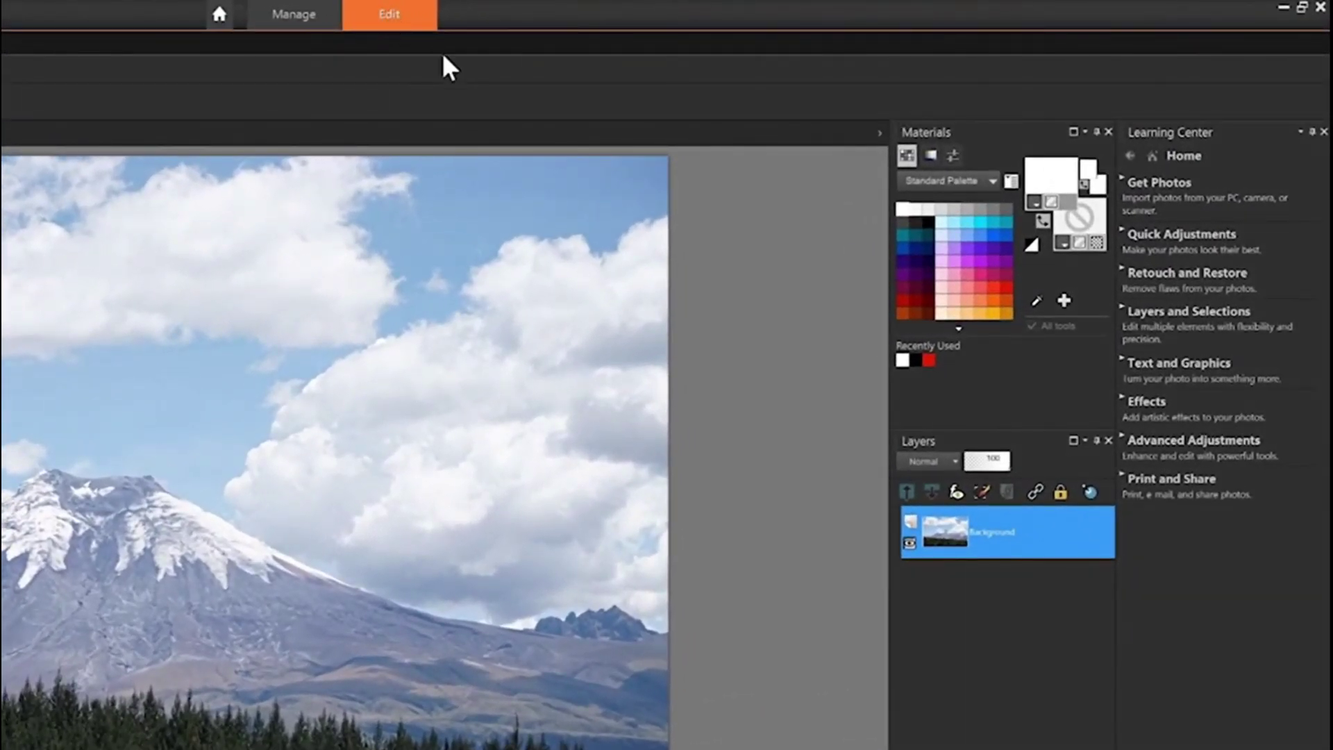
Start Text and Graphics > Add Graphics, hide the Learning Center palette, and browse the Help menu.
click(1171, 365)
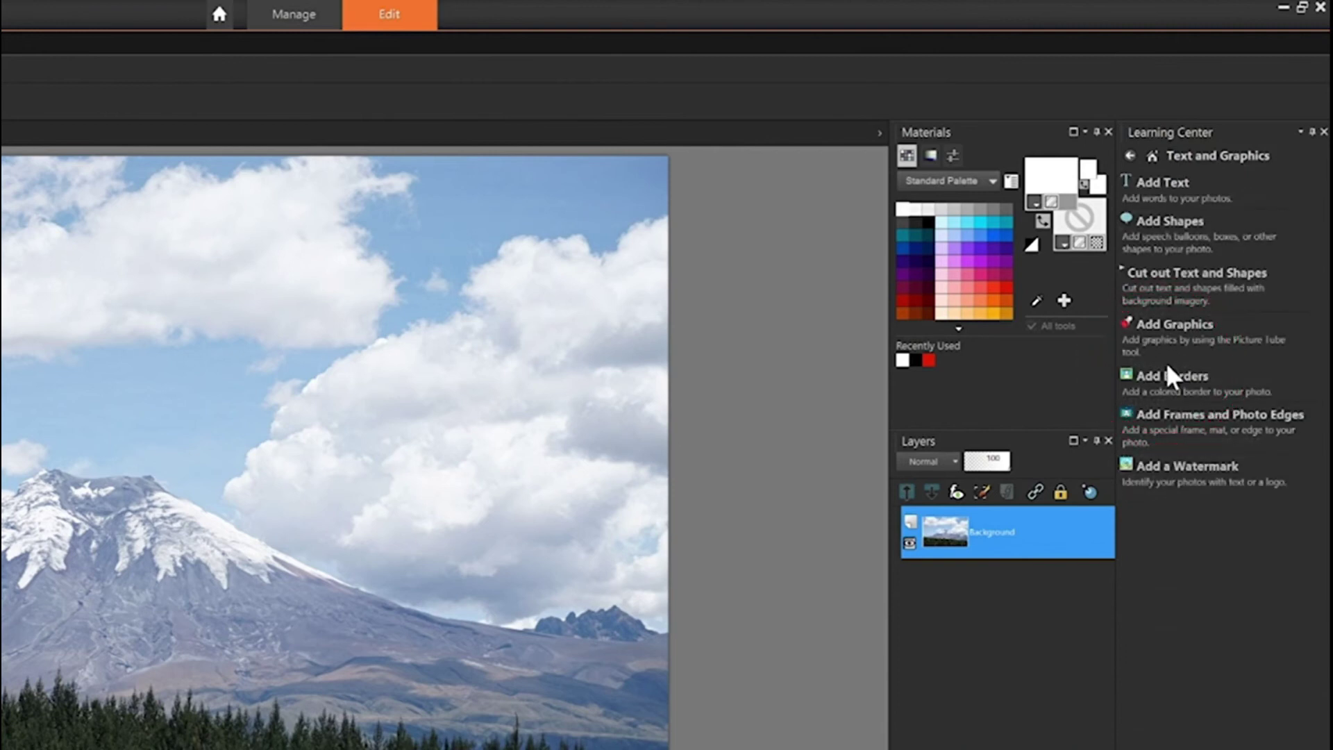
click(1183, 336)
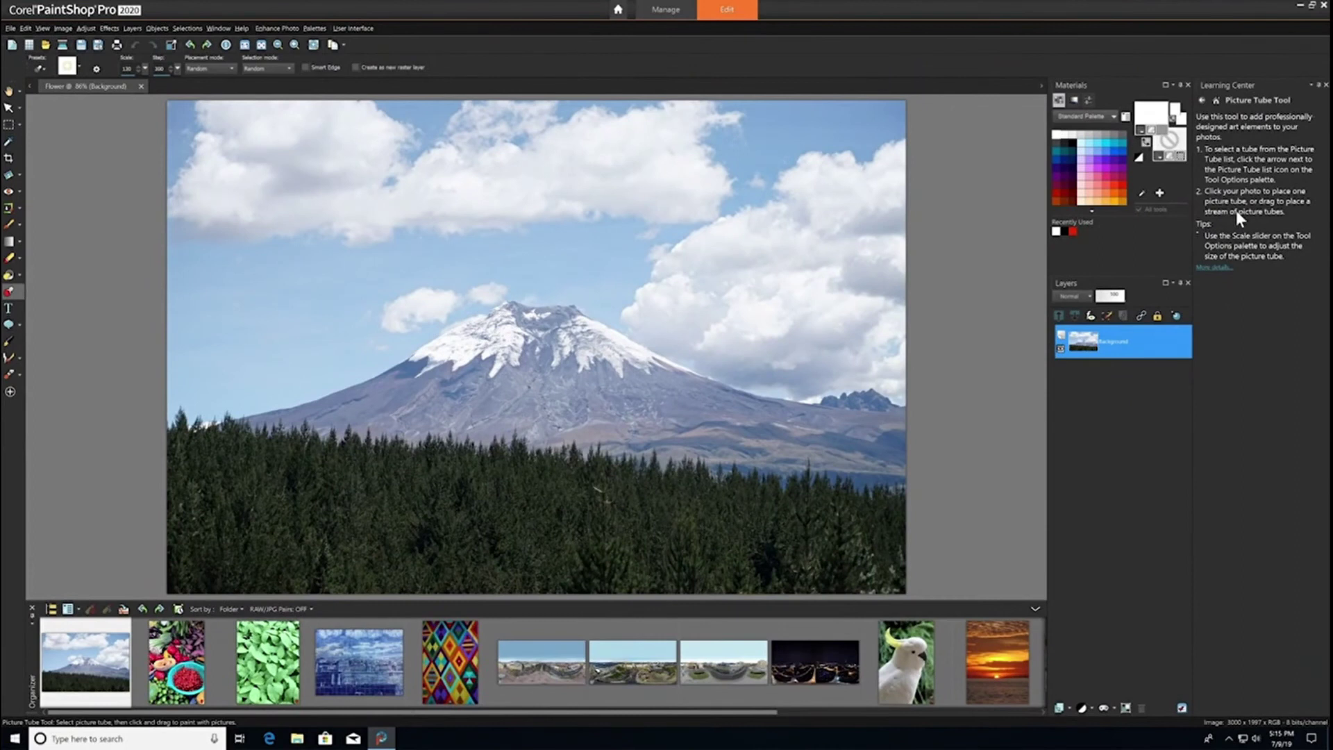
click(1326, 85)
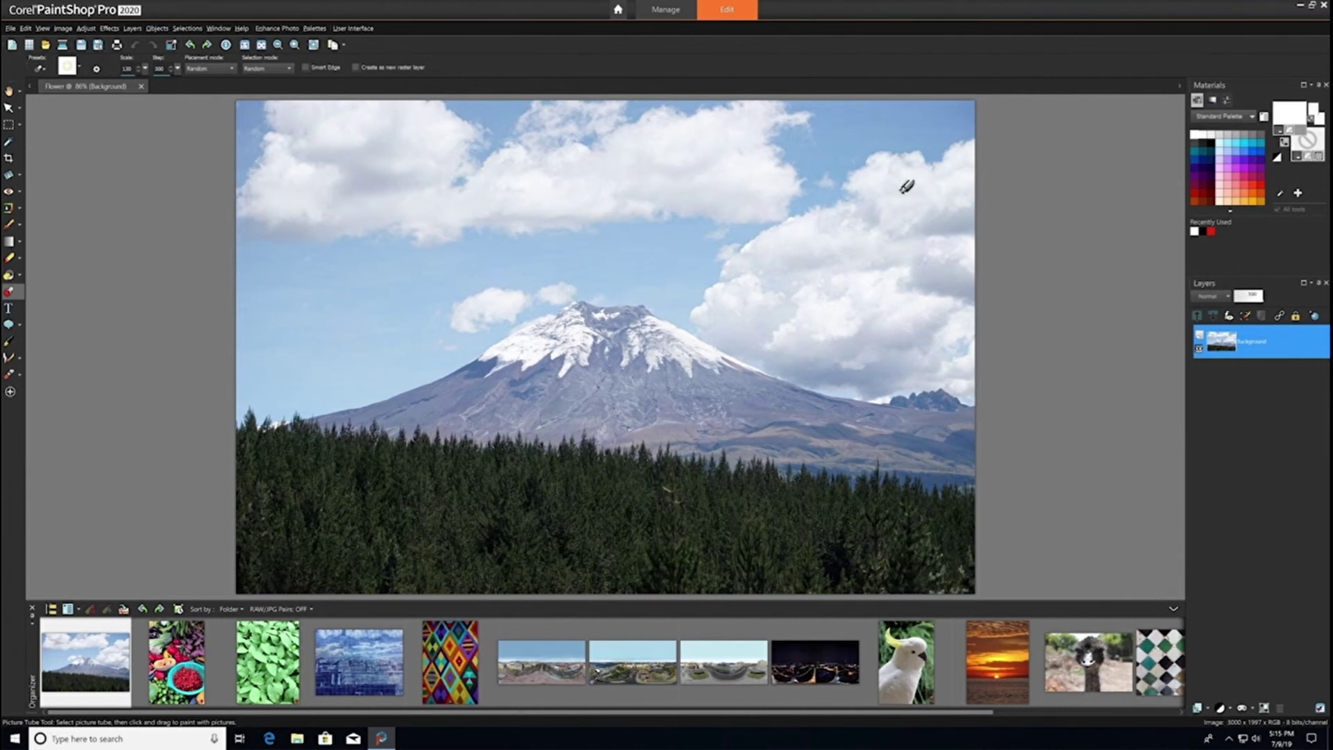
click(241, 27)
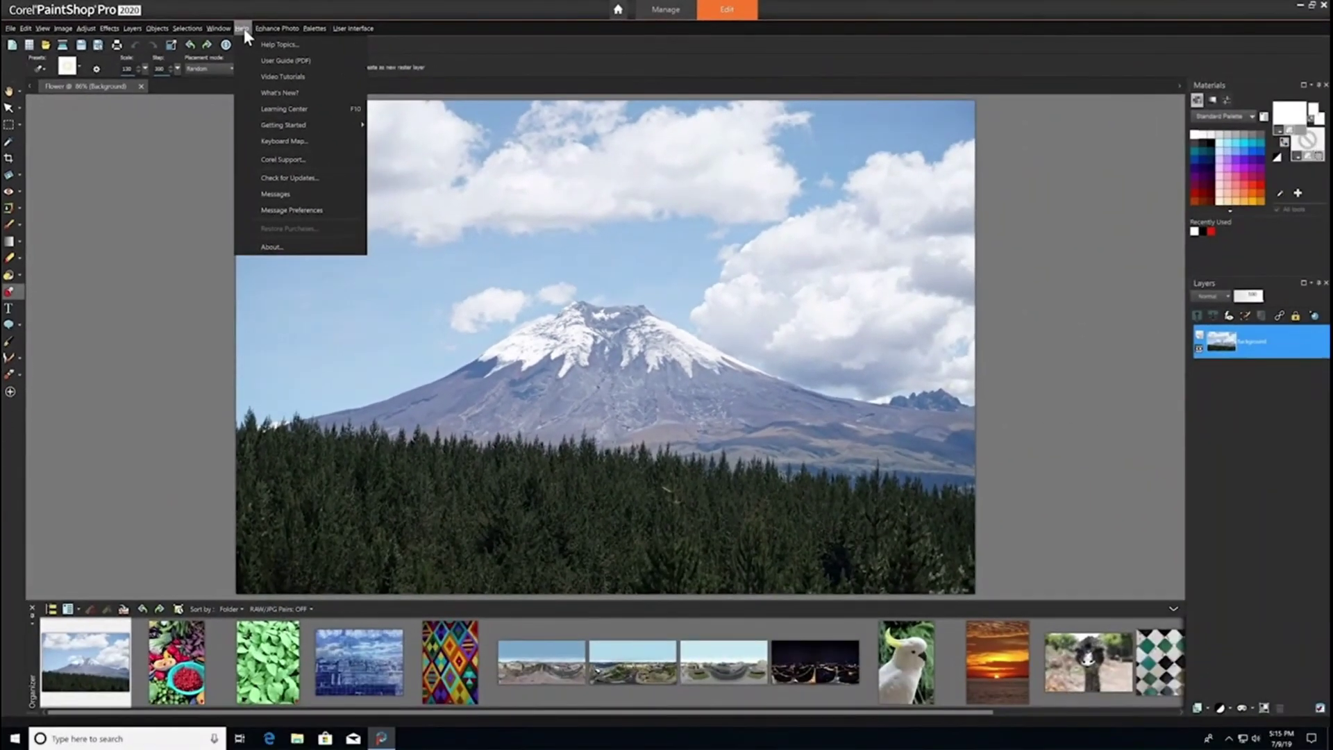
Close Help, visit the Home welcome screen, and browse the Palettes menu.
click(245, 30)
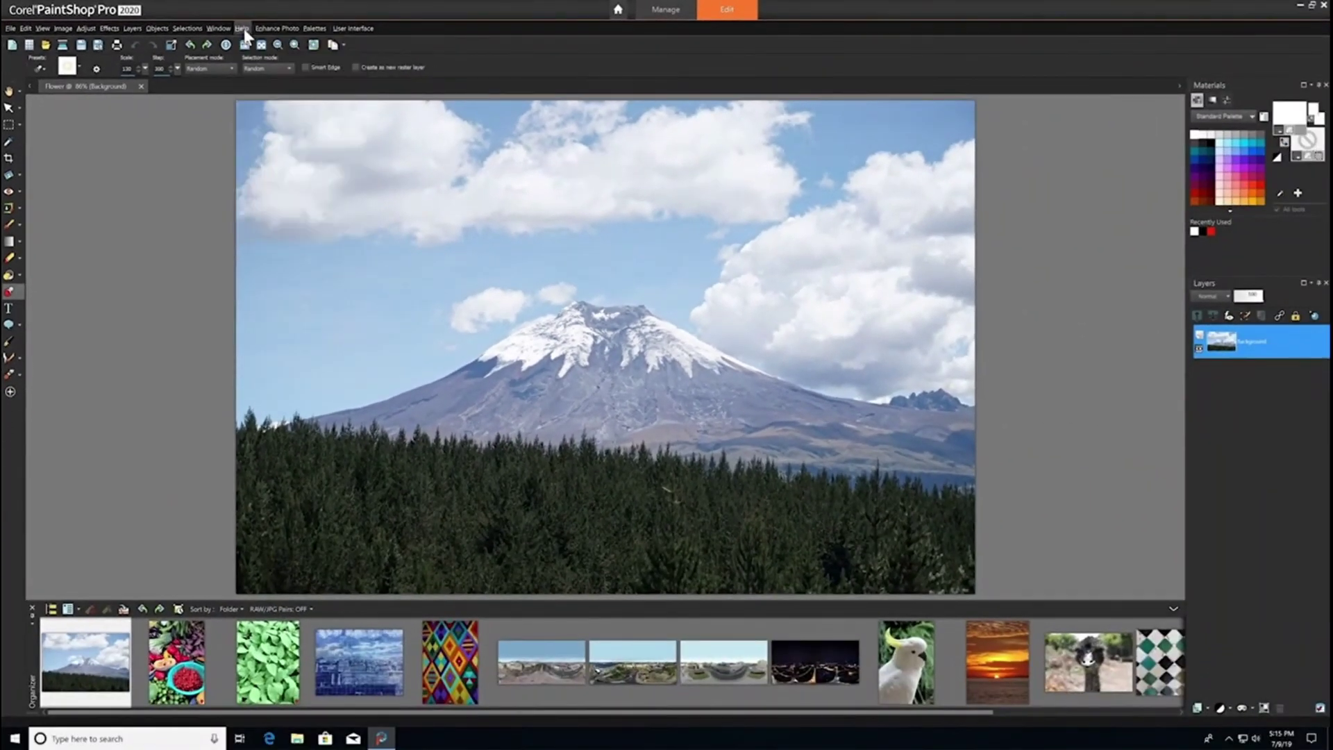
click(620, 7)
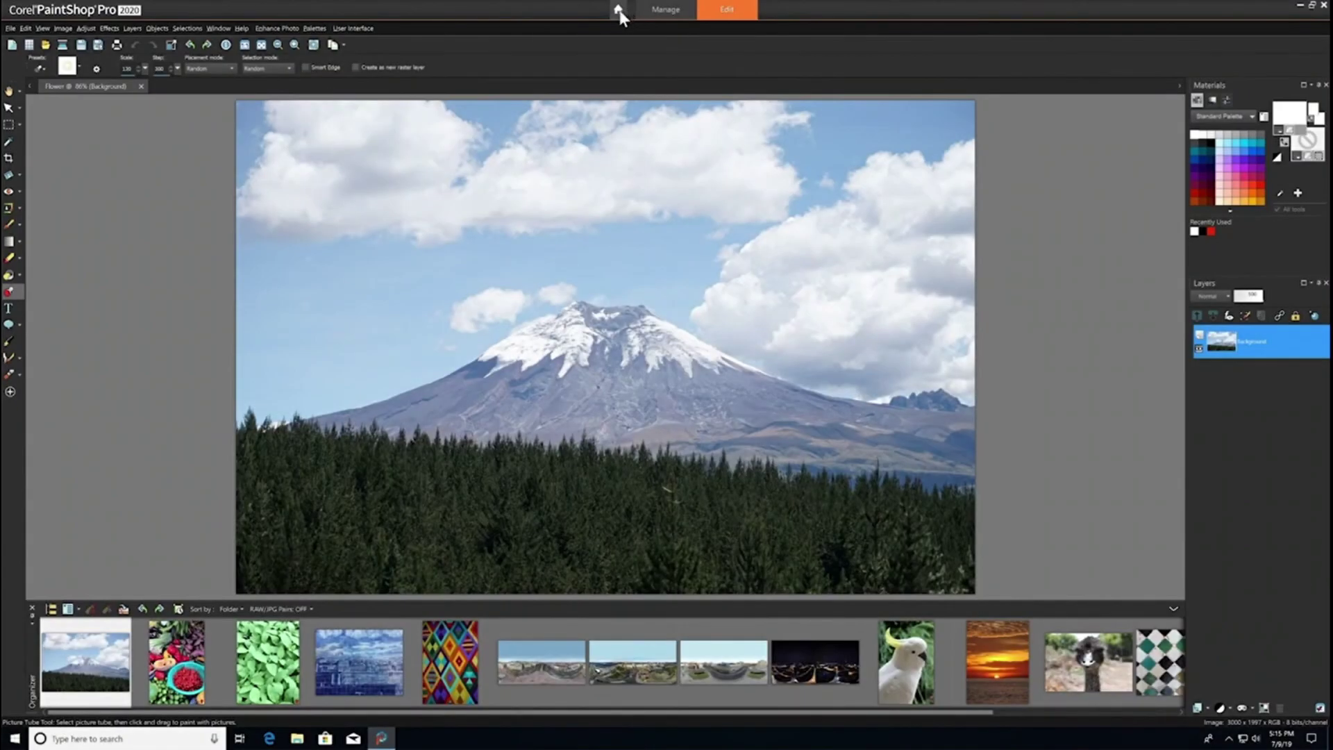
click(316, 28)
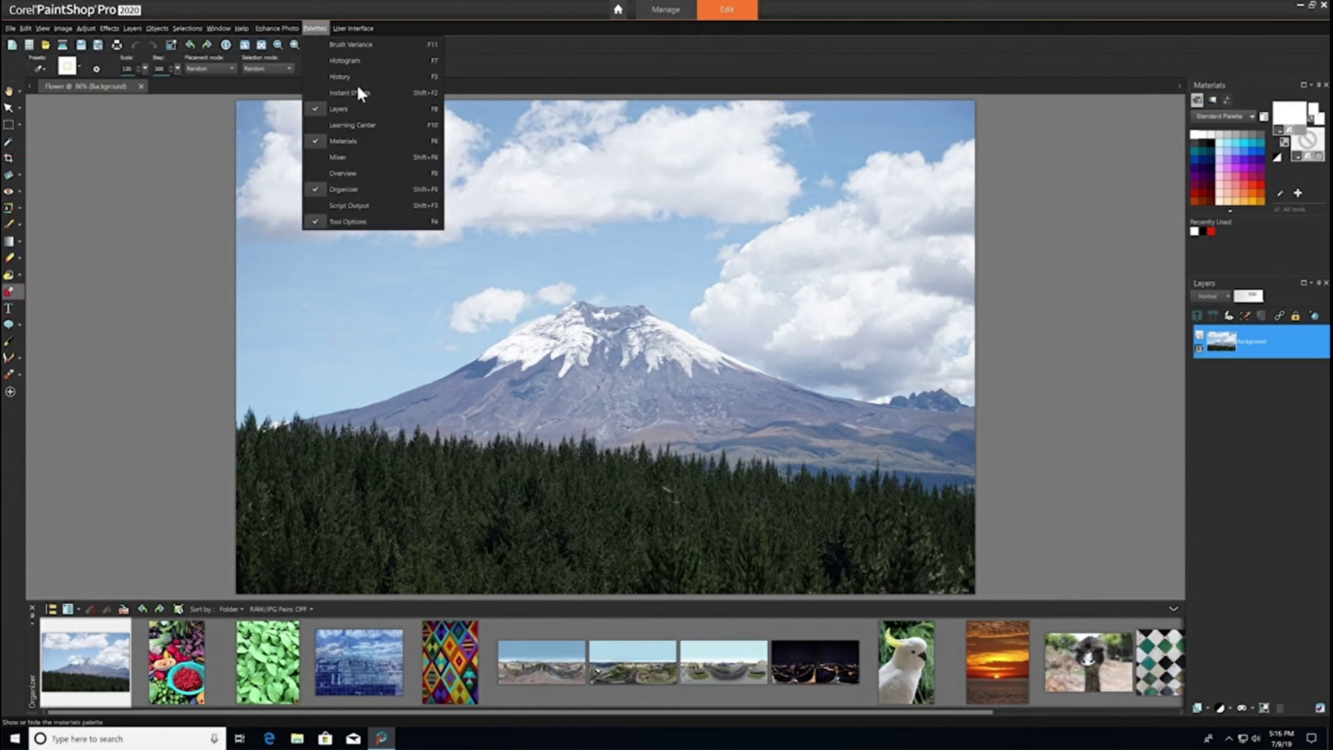
mouse_move(380, 43)
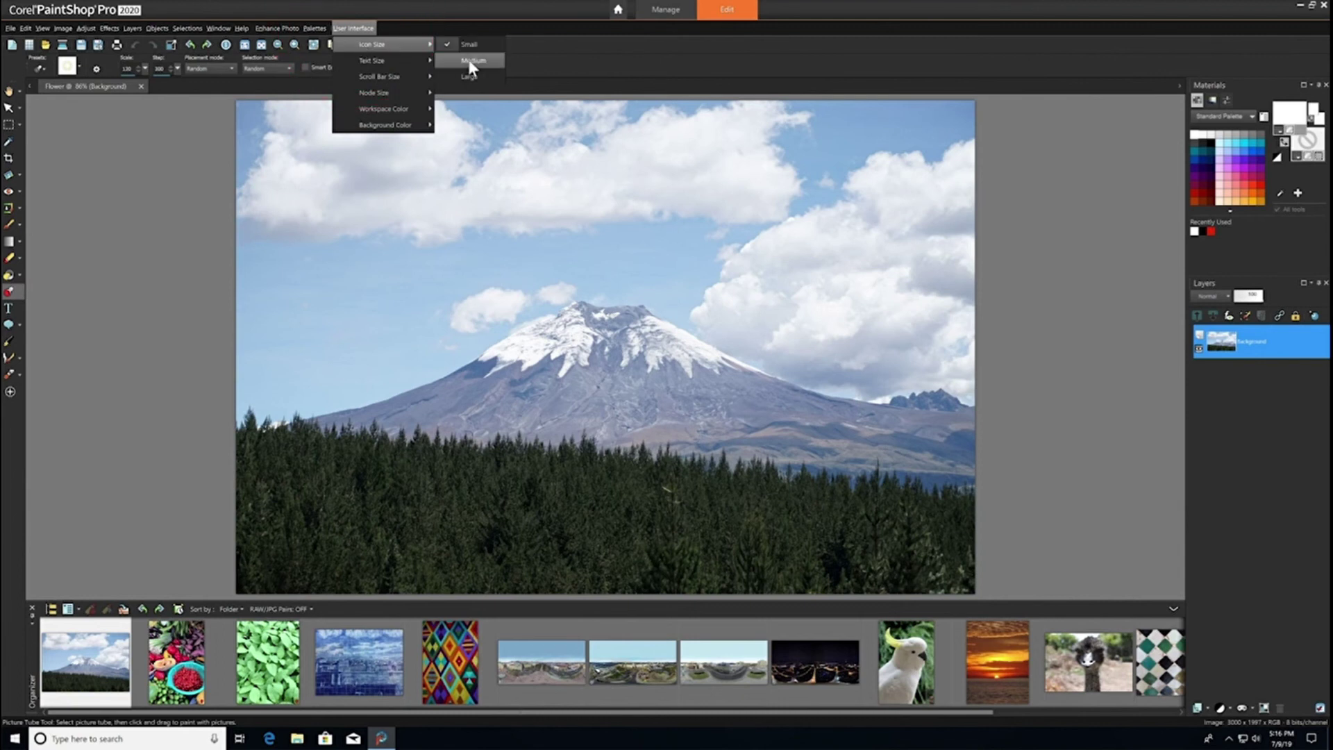
Set interface icon size to Medium and text size to Large, leaving colour options unchanged.
click(471, 59)
click(365, 29)
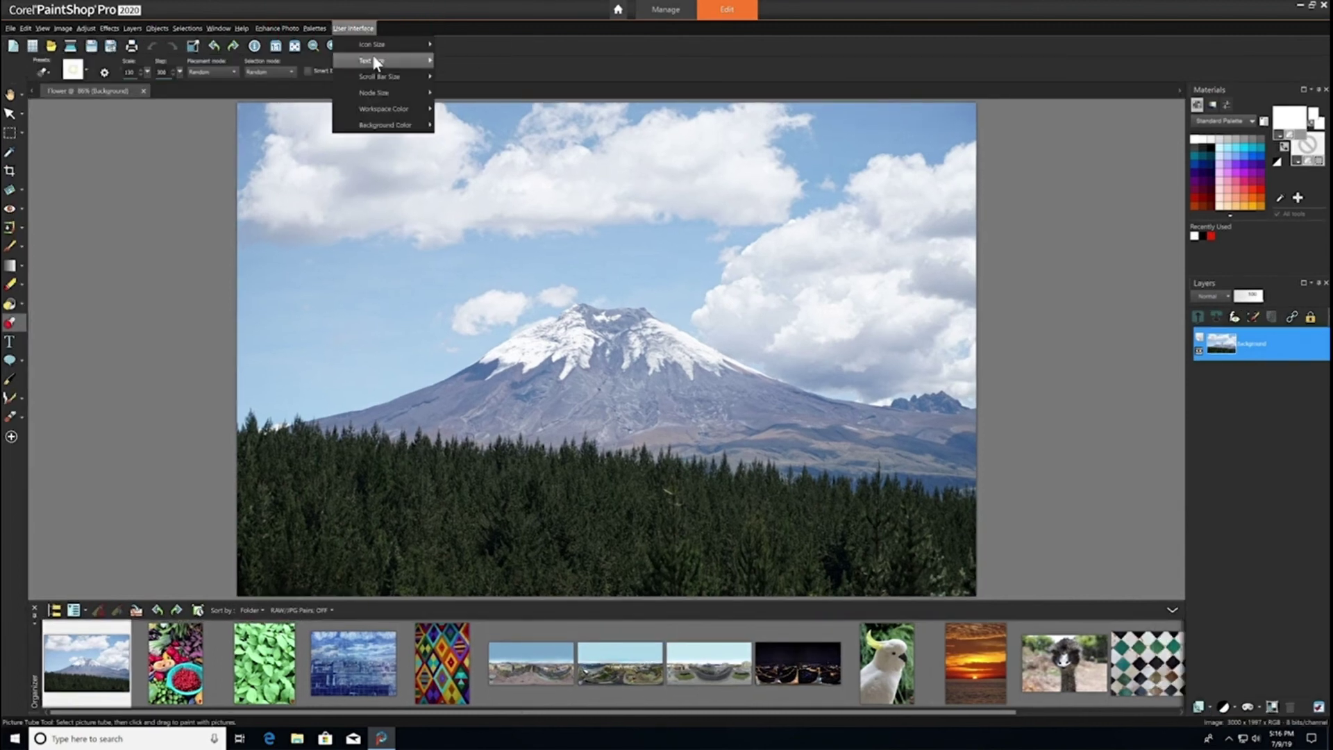
mouse_move(372, 60)
click(464, 77)
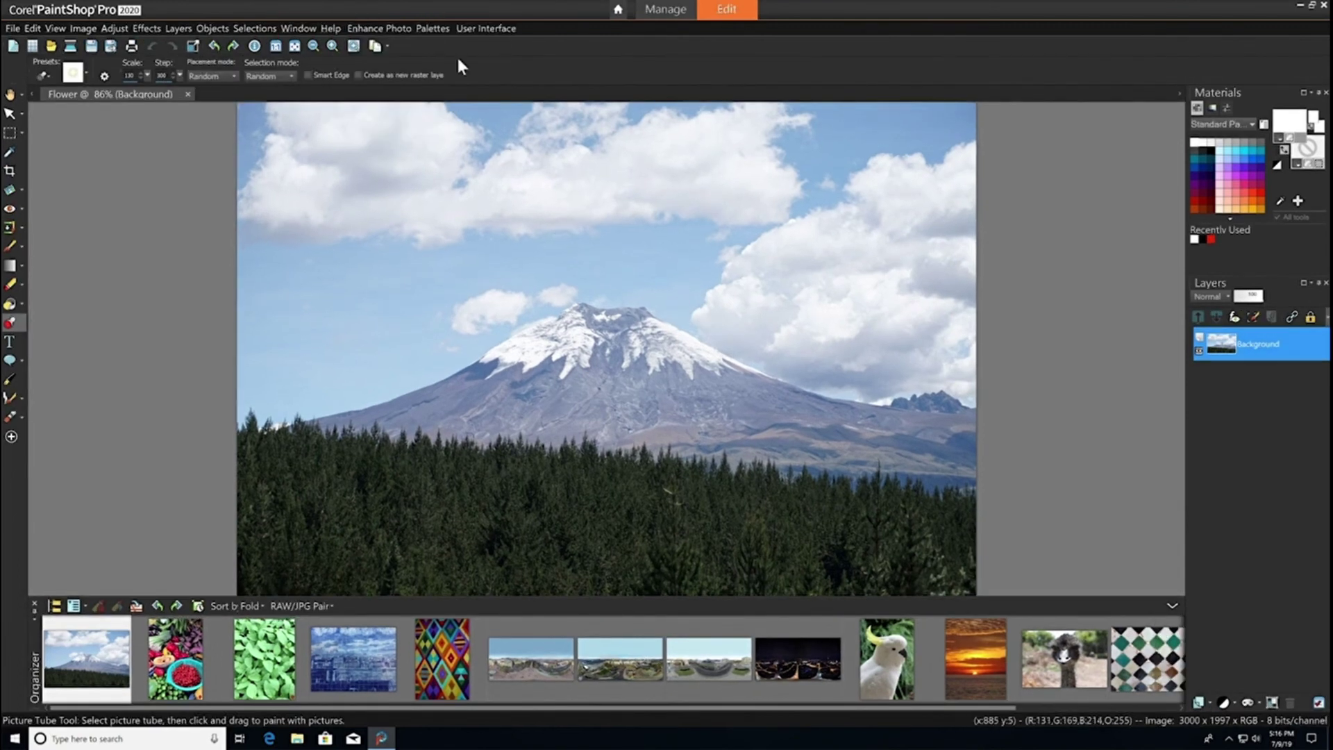
click(481, 27)
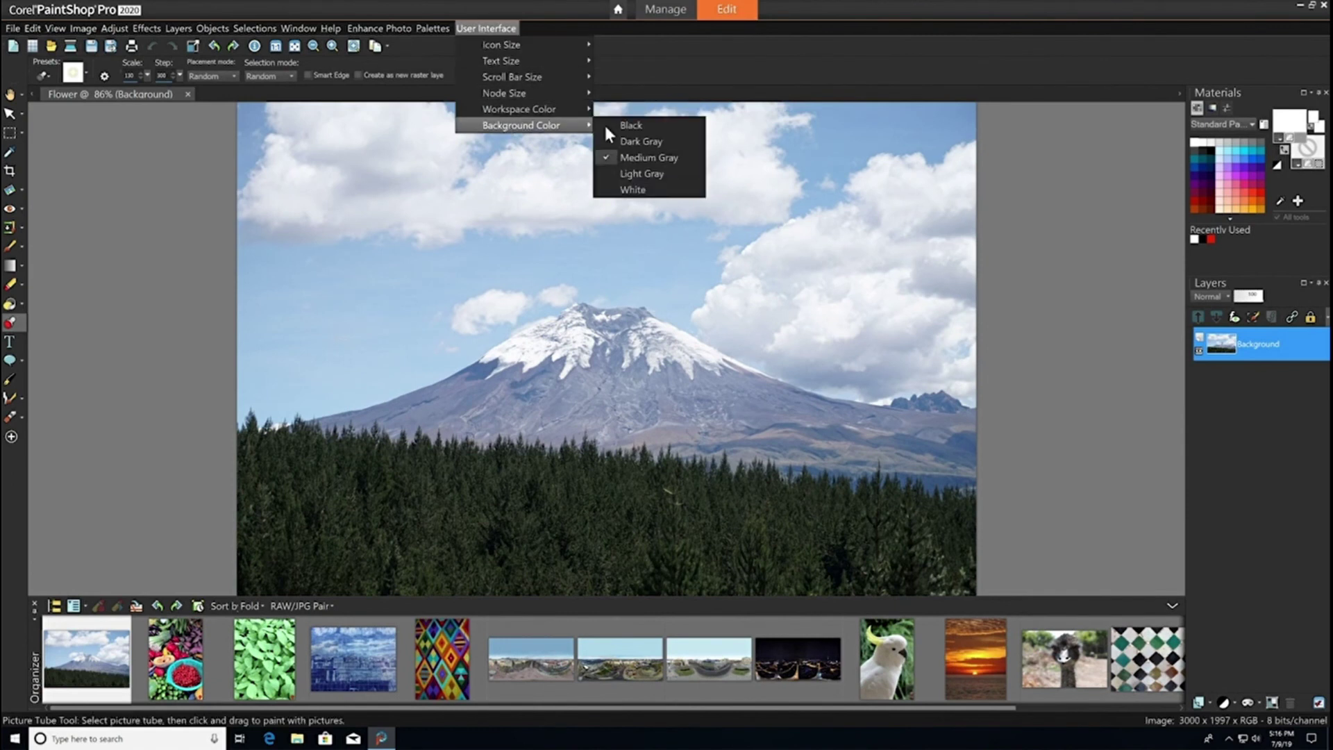
click(670, 157)
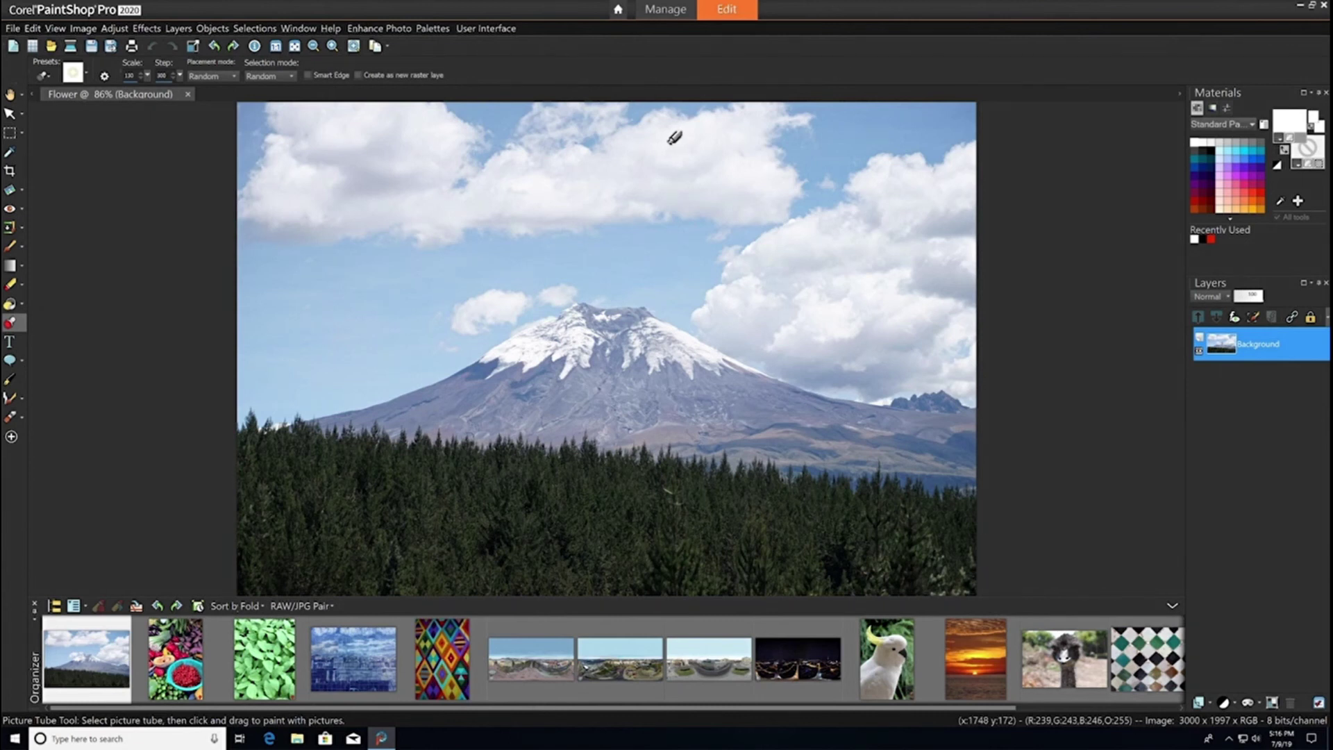
Show the Organizer's folder tree, expand the tutorial folder, and select Library.
click(56, 606)
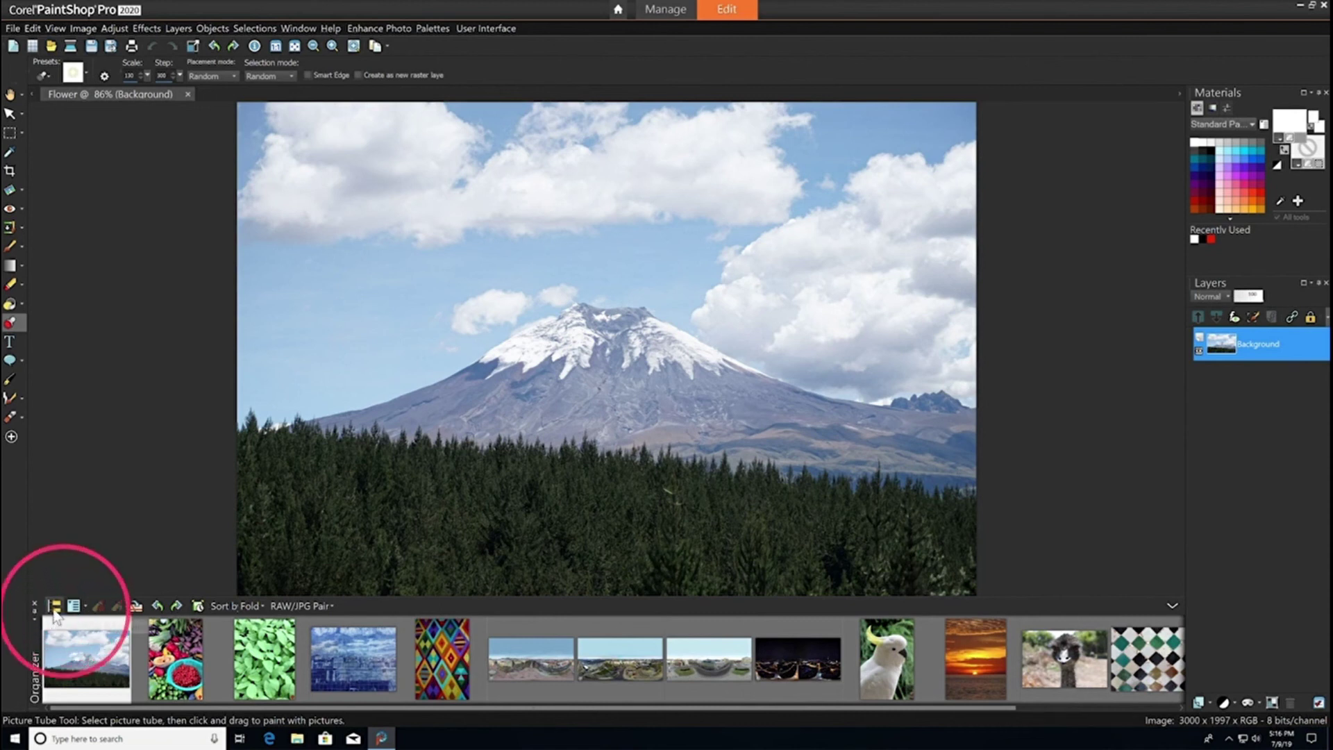
click(55, 607)
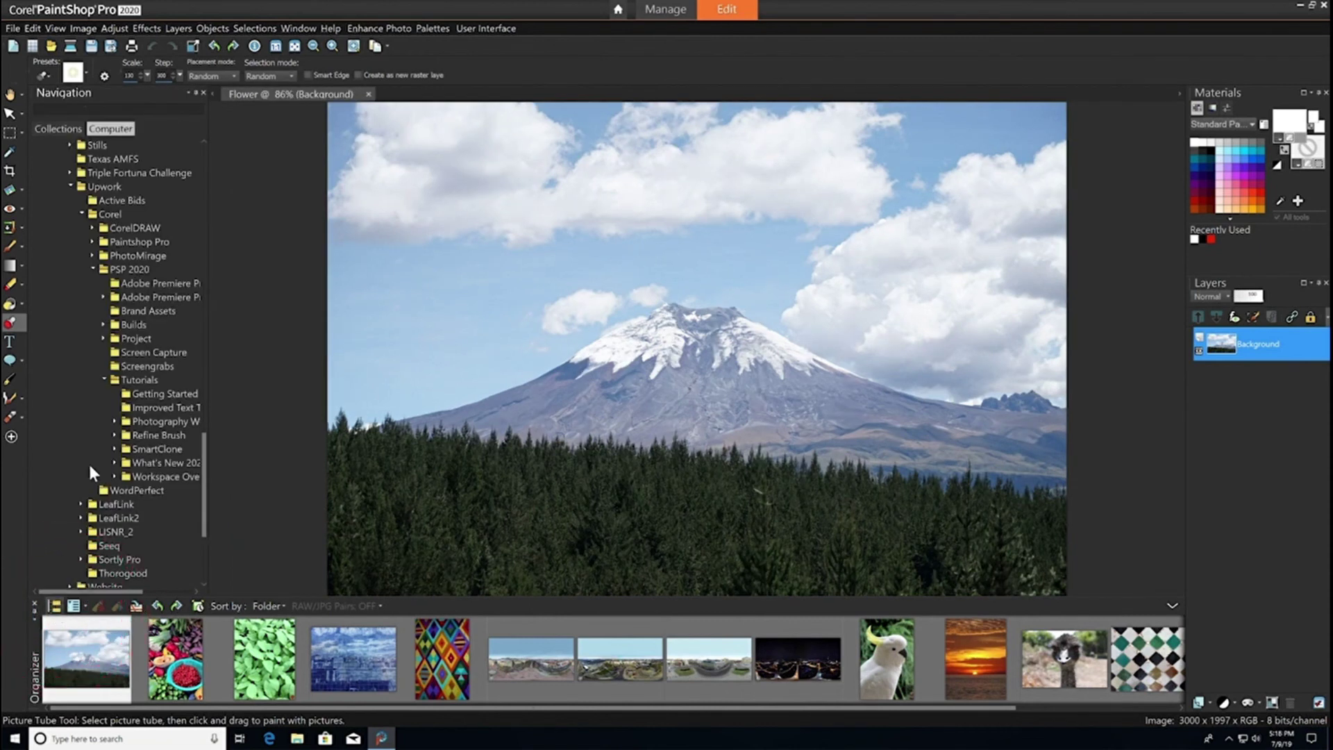
click(115, 477)
click(152, 502)
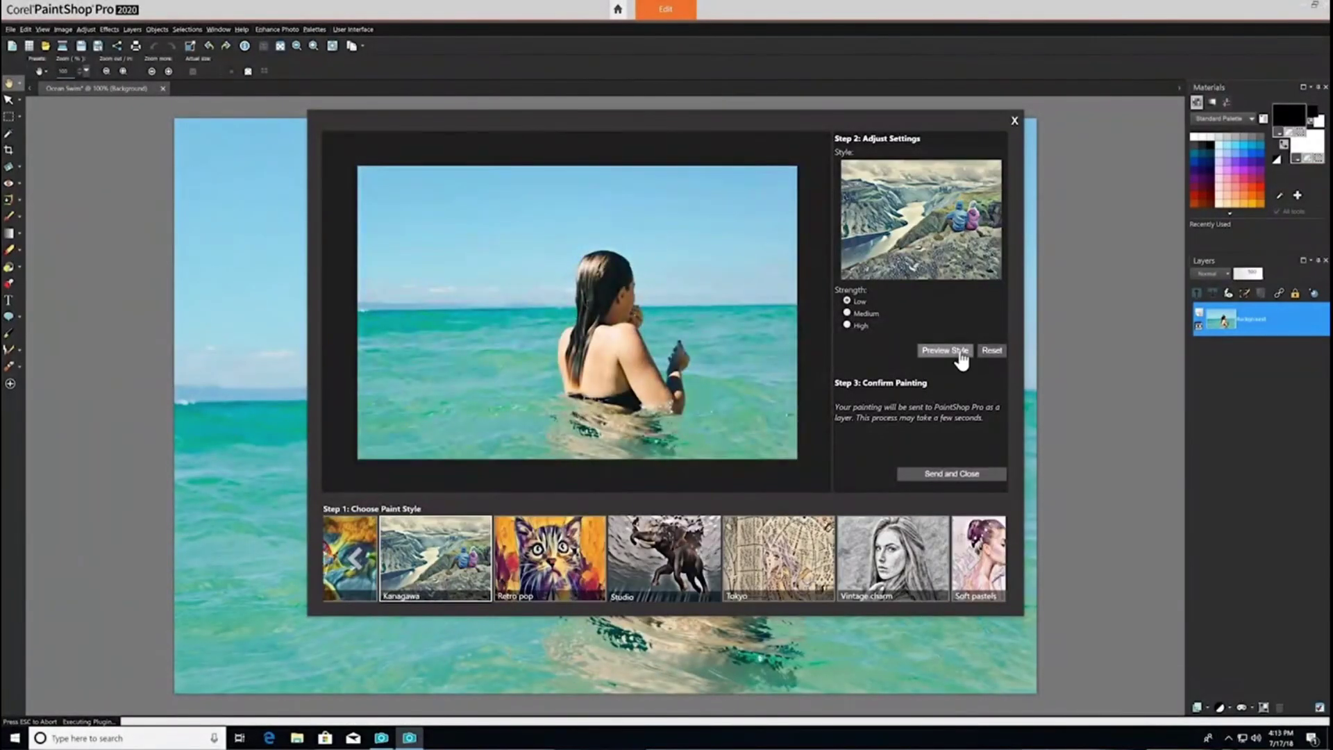
Preview the Kanagawa style in Pic-to-Painting and send it back to the swimmer photo.
click(960, 350)
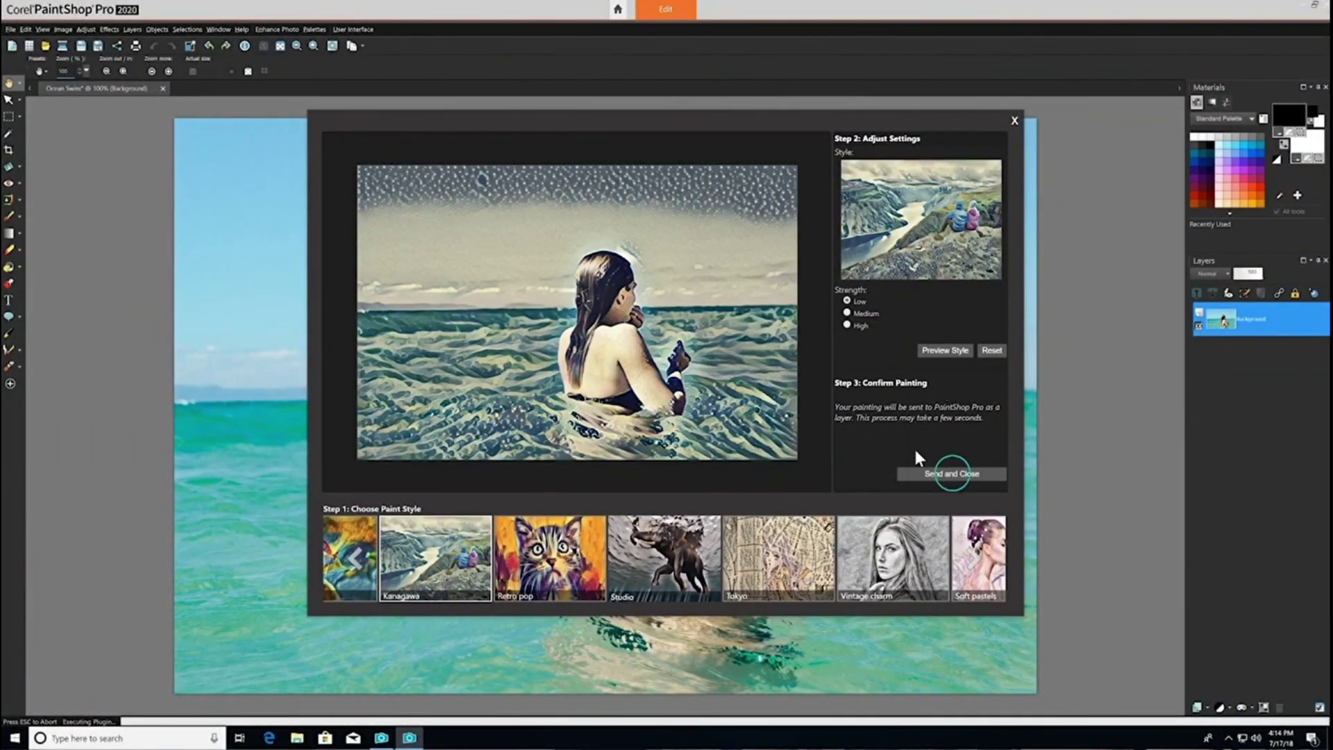
click(949, 474)
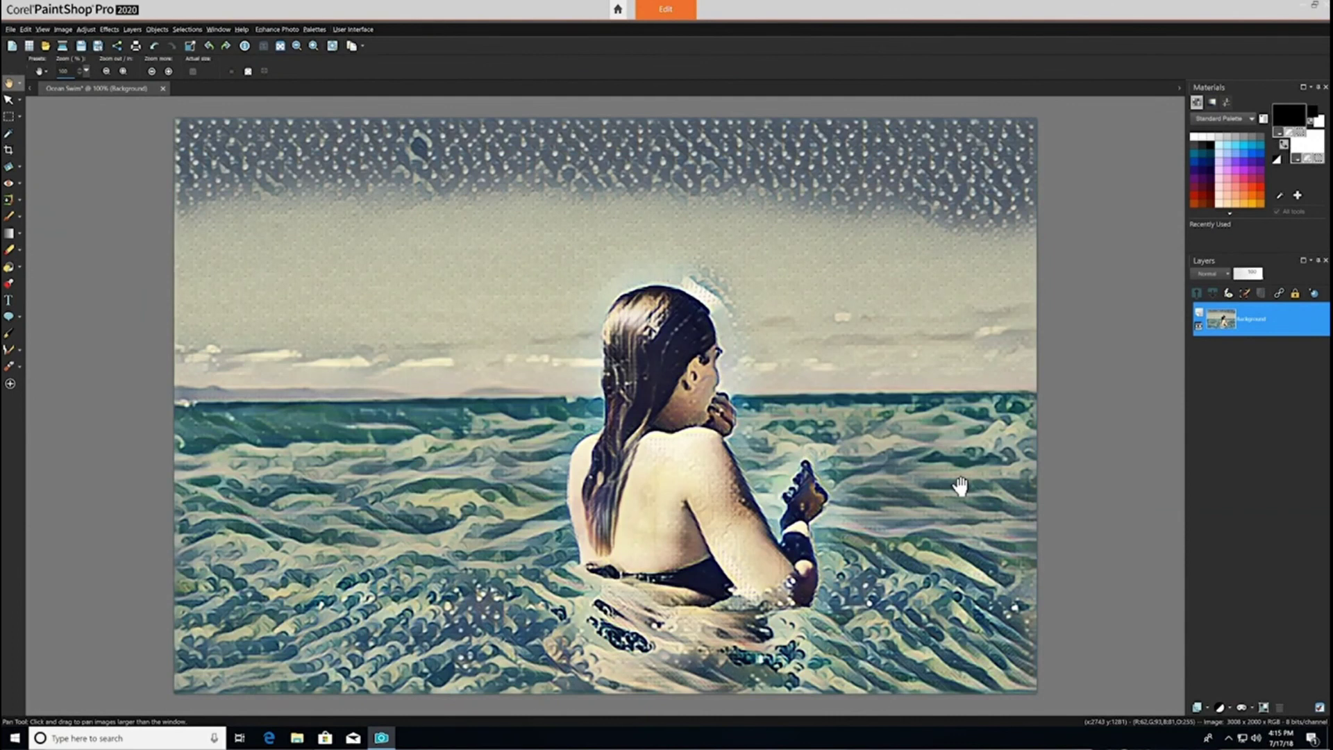